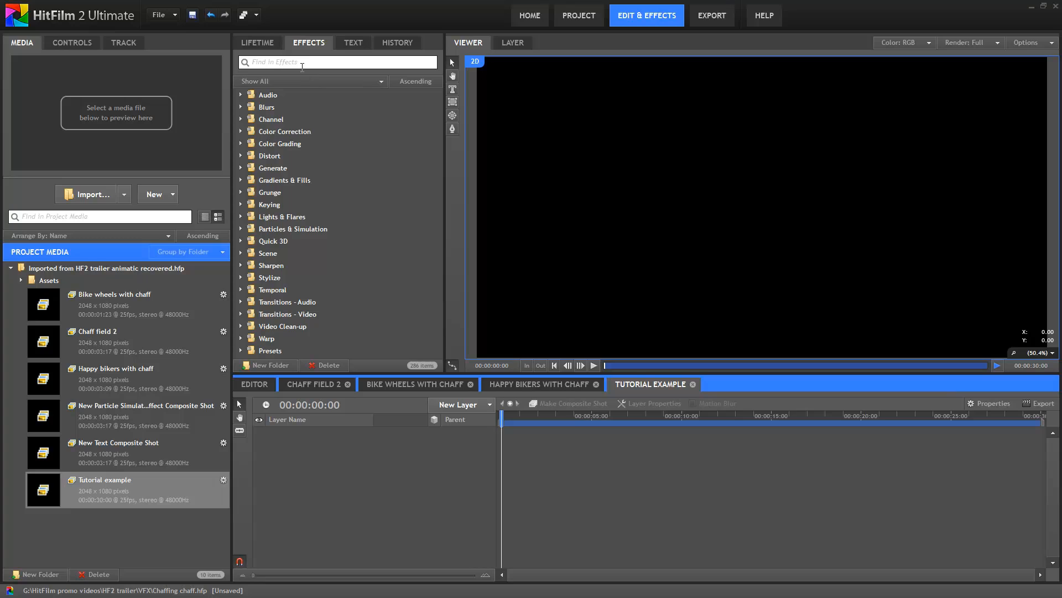
# Step: Add the Particle Simulator effect to the Tutorial example composite shot and preview its particles from the first frame
pyautogui.click(240, 229)
pyautogui.moveTo(287, 301); pyautogui.dragTo(324, 433)
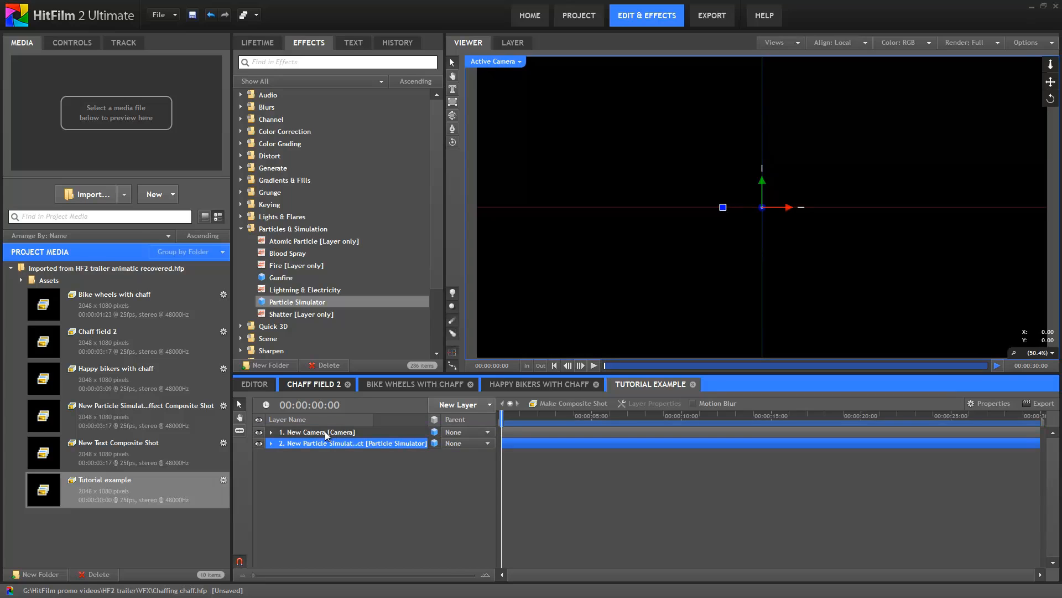
pyautogui.click(595, 365)
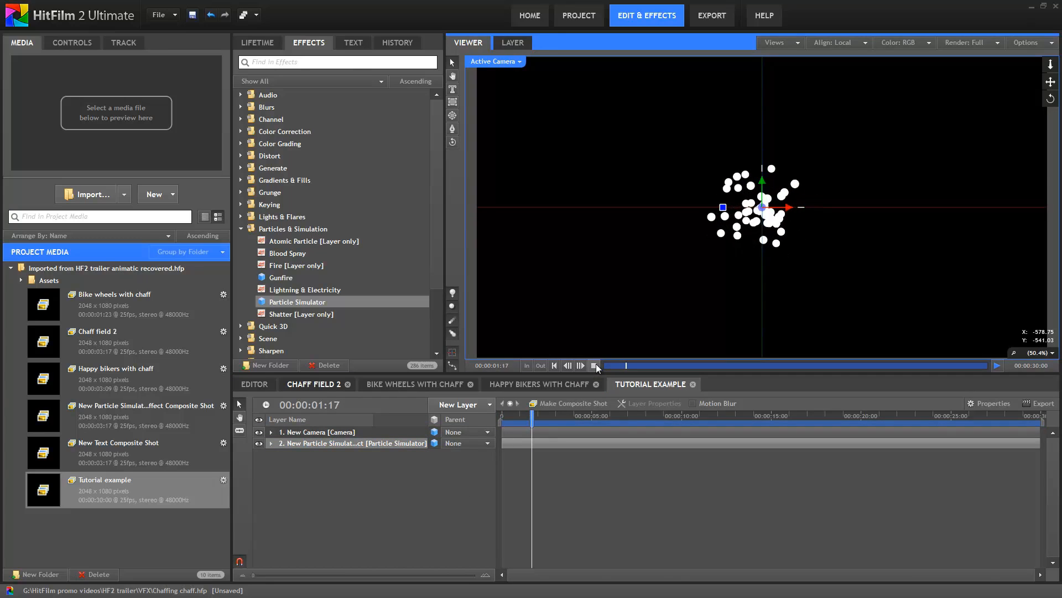
pyautogui.click(596, 365)
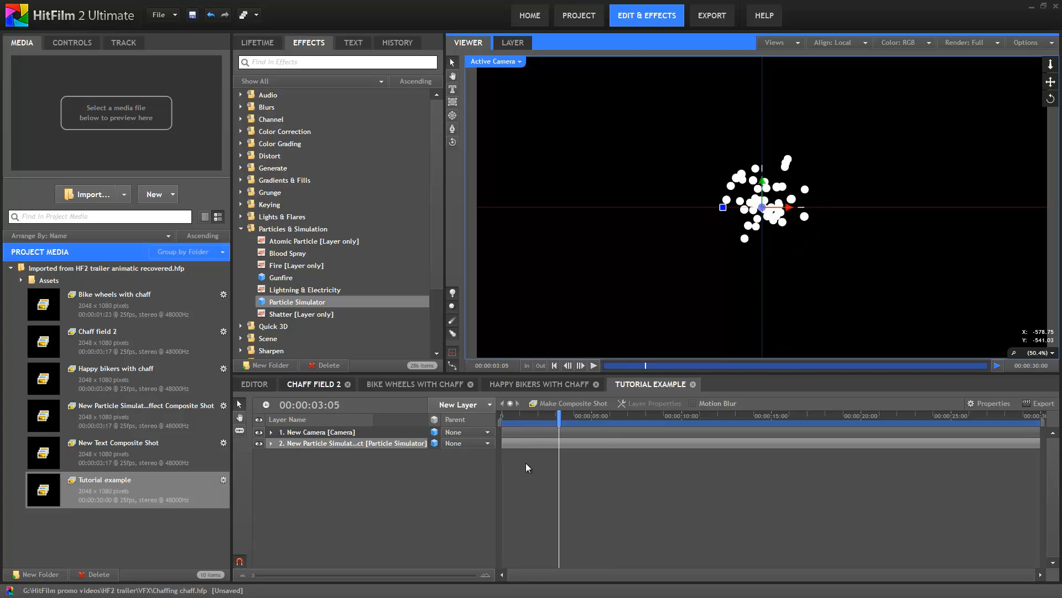
pyautogui.moveTo(569, 427); pyautogui.dragTo(501, 416)
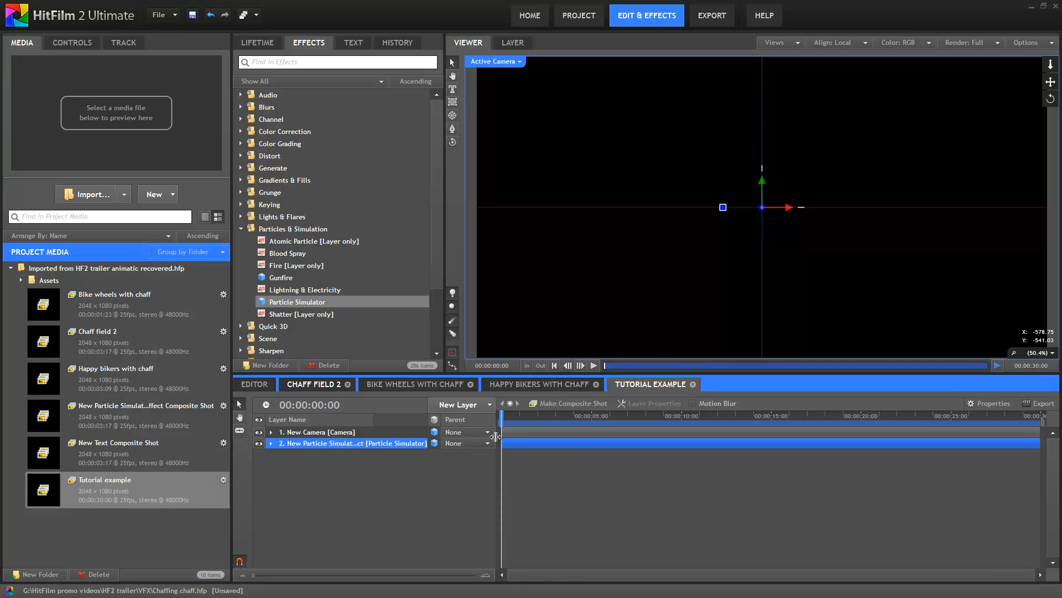
# Step: Set the particle simulator's general Time Shift to -10 seconds and preview the playback
pyautogui.click(76, 48)
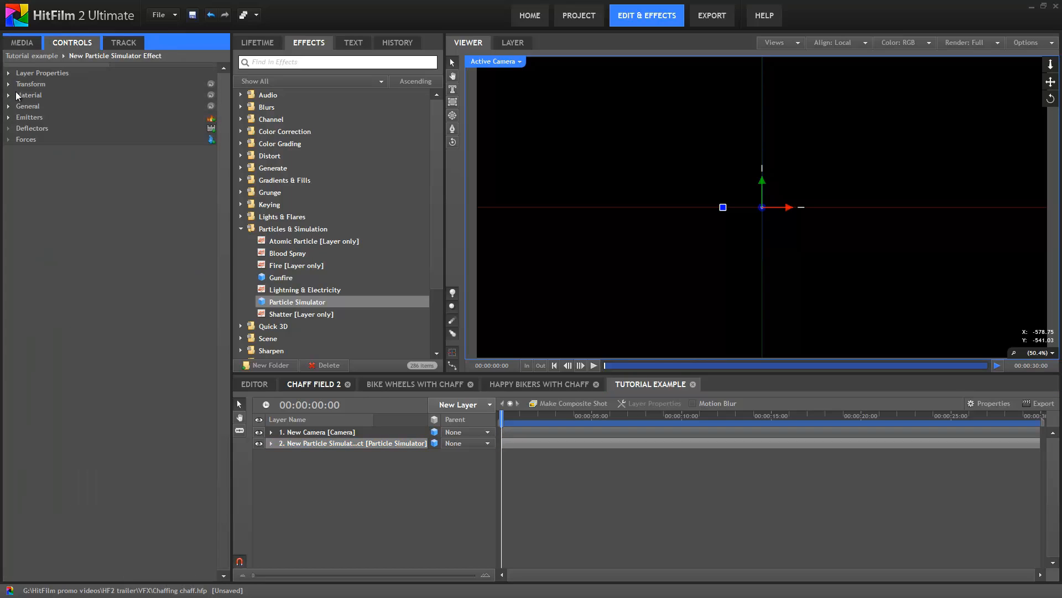
pyautogui.click(8, 107)
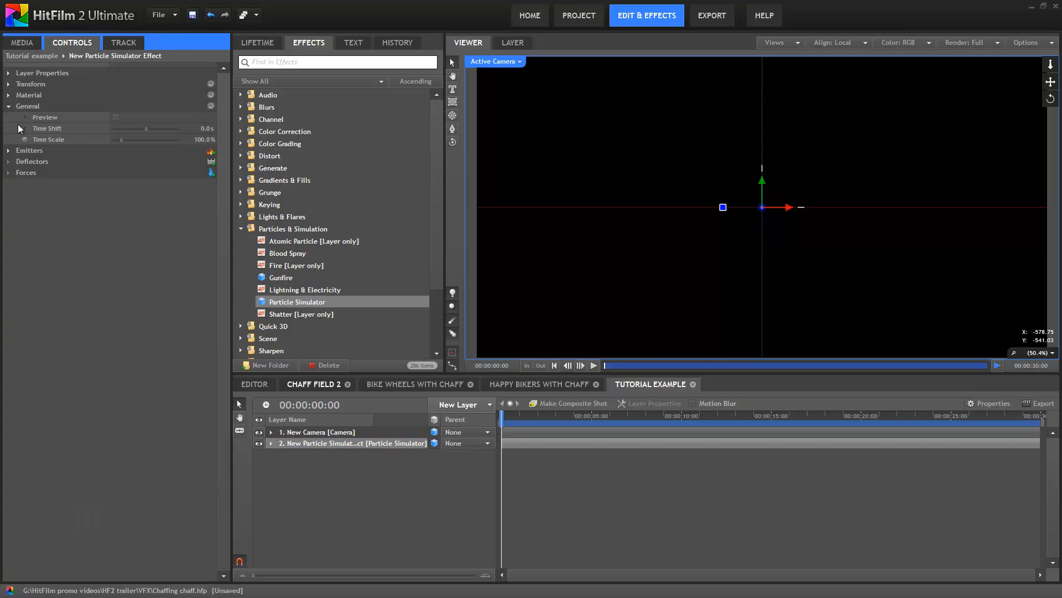
pyautogui.click(209, 129)
pyautogui.write('-10')
pyautogui.press('Return')
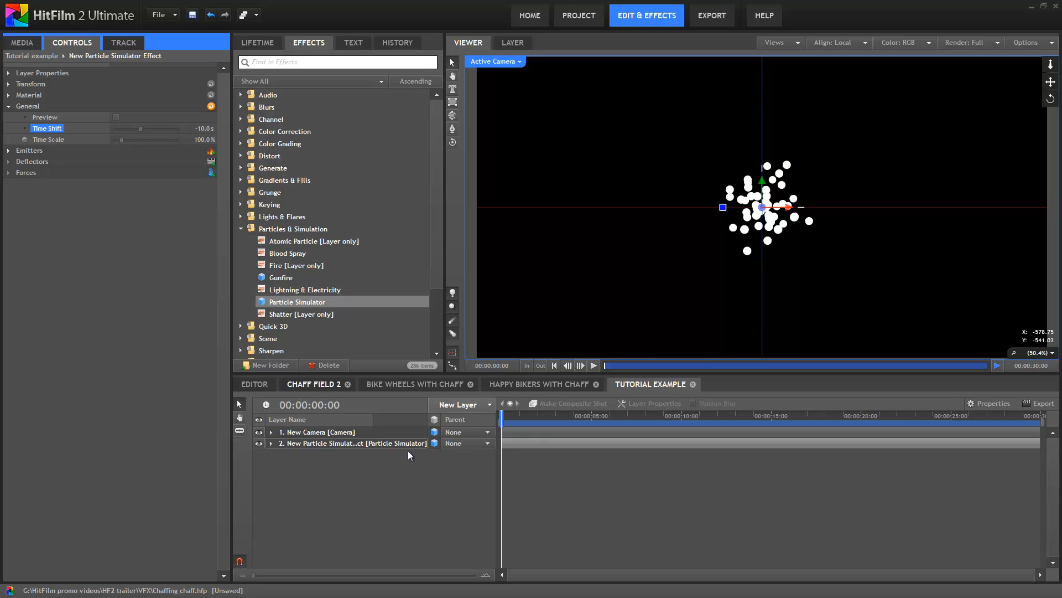
pyautogui.click(598, 366)
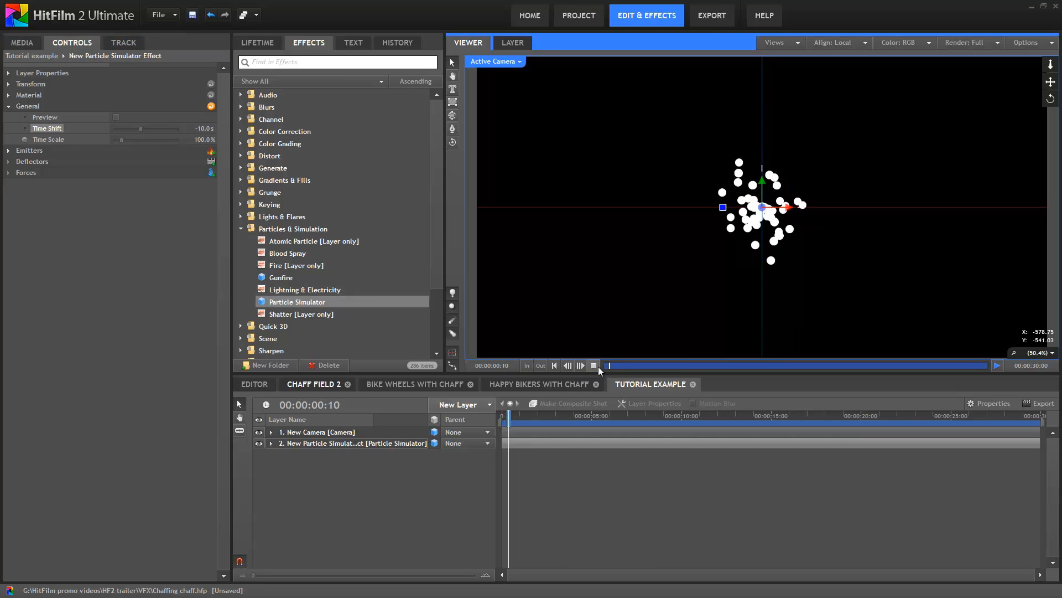
pyautogui.click(598, 366)
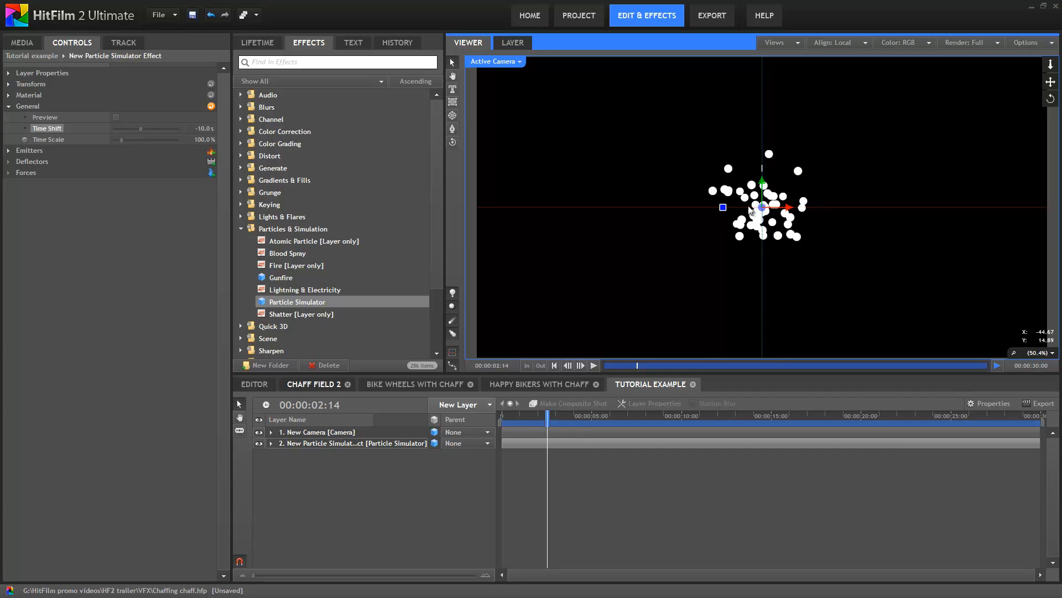
# Step: Set the emitter's shape to Cube and scrub through the opening seconds to check the particles
pyautogui.click(9, 151)
pyautogui.click(19, 161)
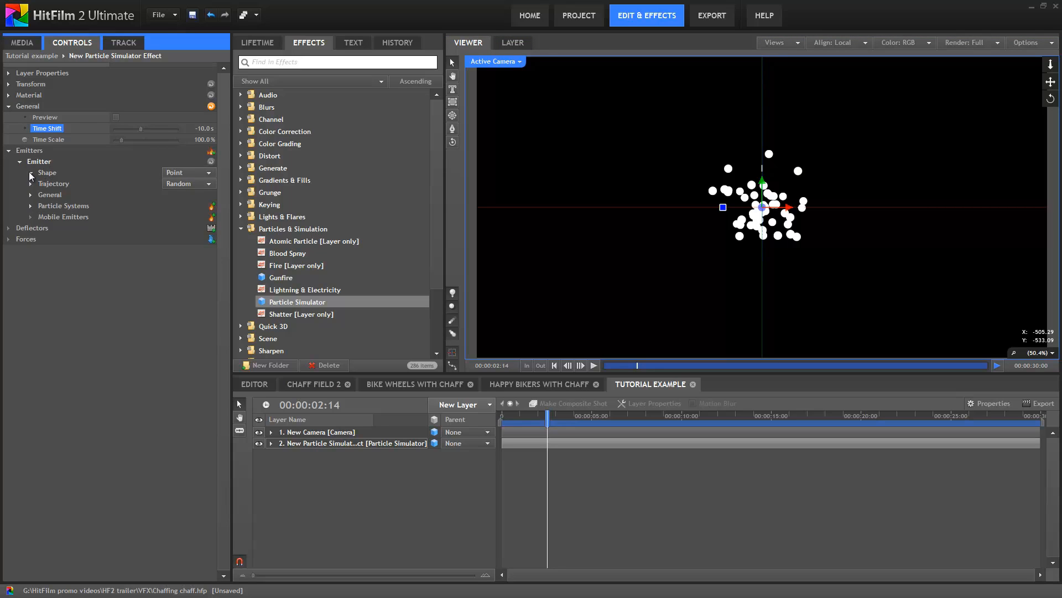
pyautogui.click(30, 173)
pyautogui.click(196, 174)
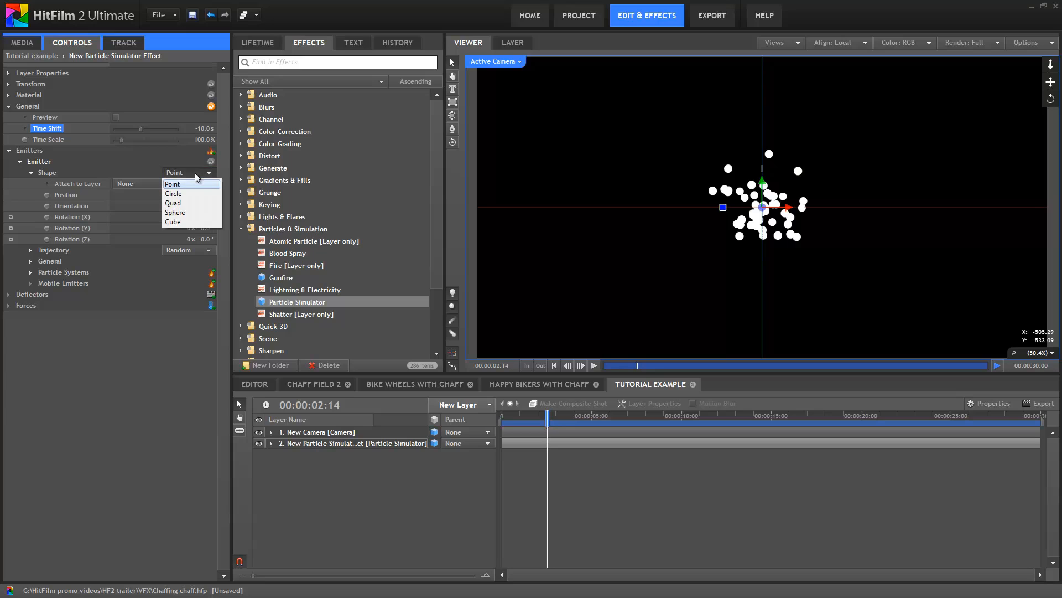
pyautogui.click(192, 222)
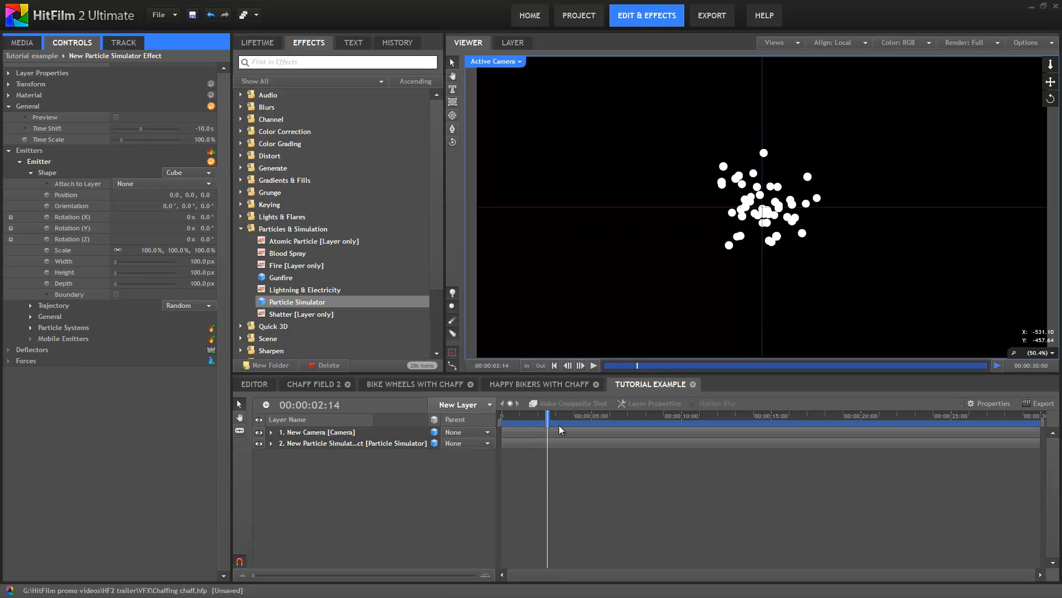
pyautogui.moveTo(504, 418); pyautogui.dragTo(545, 419)
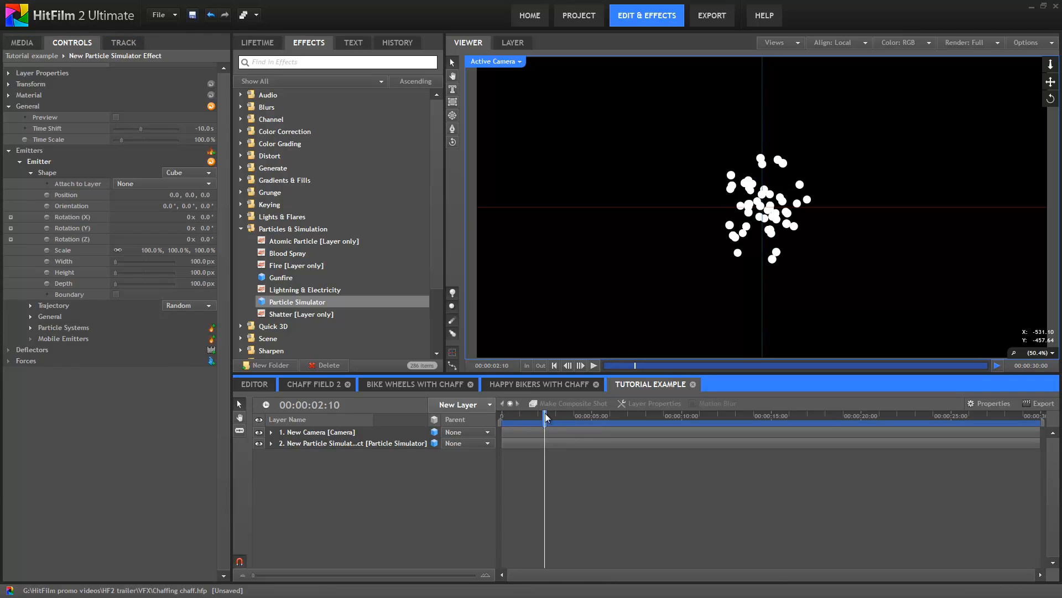
# Step: Show the emitter's shape outline and inspect it from an angle in the Perspective view
pyautogui.click(55, 173)
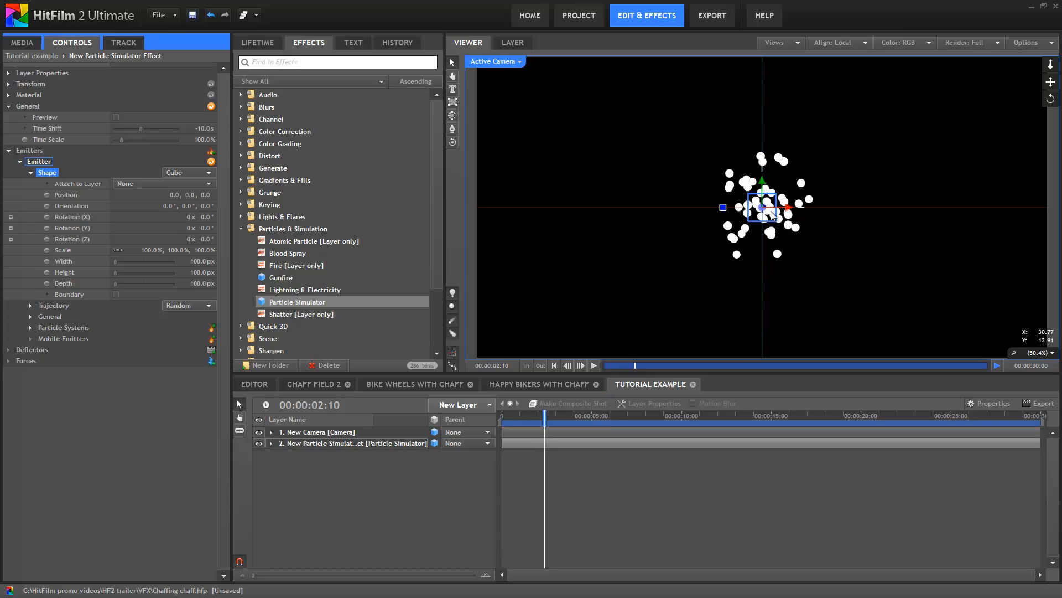
pyautogui.click(519, 64)
pyautogui.click(513, 86)
pyautogui.moveTo(676, 229); pyautogui.dragTo(726, 203)
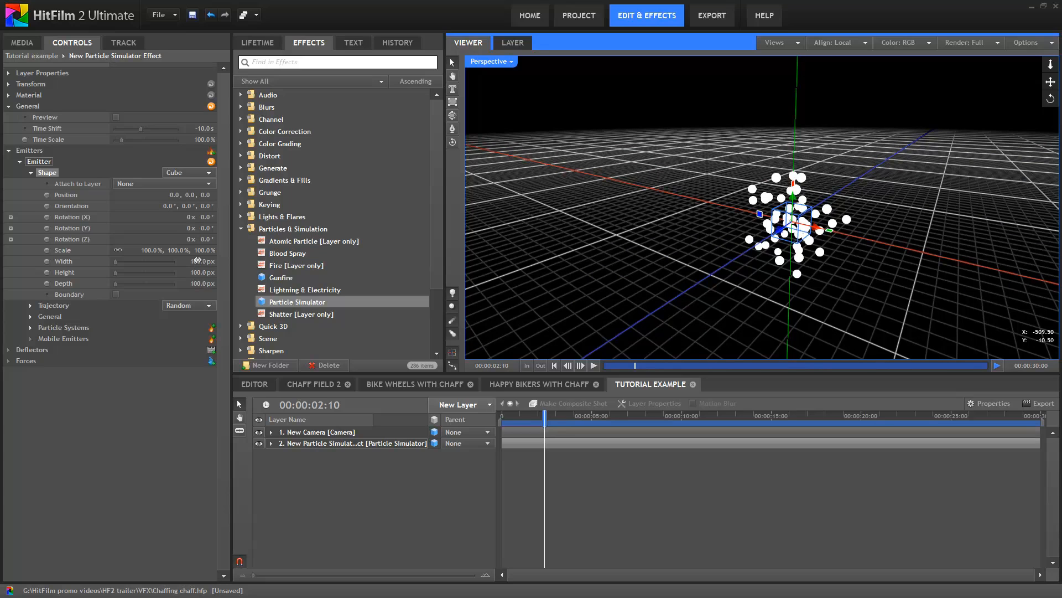
# Step: Enlarge the cube emitter to 980 px wide, 298 px high and 2990 px deep and examine it from other angles
pyautogui.moveTo(199, 263); pyautogui.dragTo(730, 308)
pyautogui.moveTo(194, 272); pyautogui.dragTo(319, 283)
pyautogui.moveTo(205, 286); pyautogui.dragTo(332, 288)
pyautogui.moveTo(197, 284); pyautogui.dragTo(939, 298)
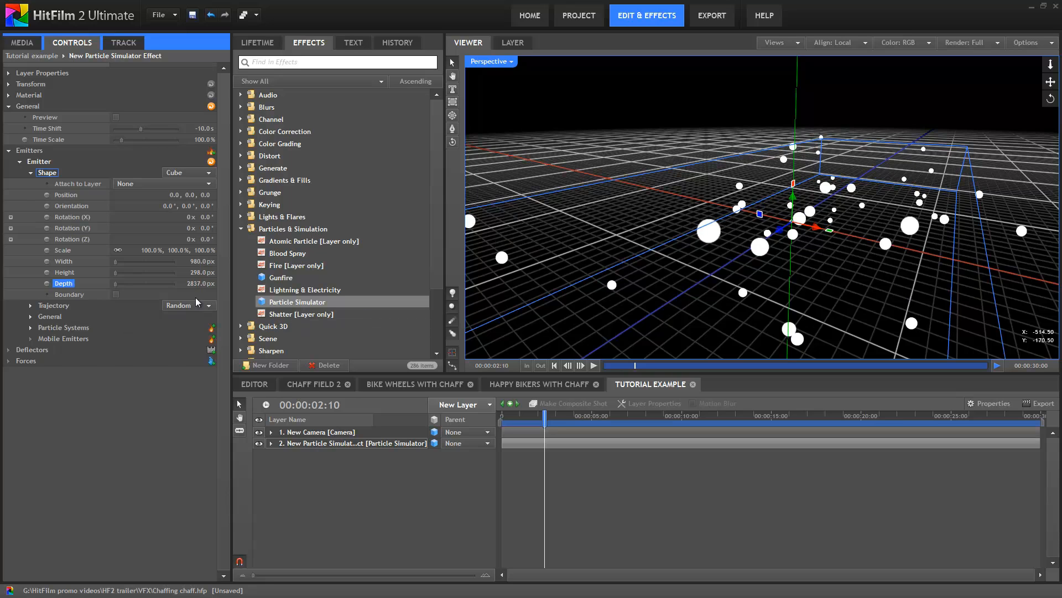
pyautogui.moveTo(195, 284); pyautogui.dragTo(280, 286)
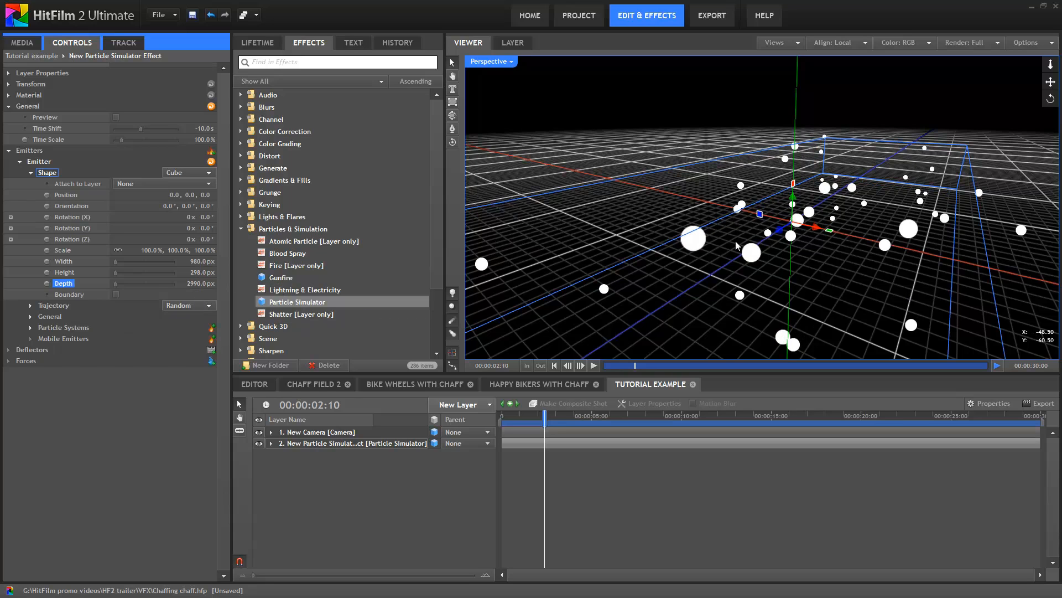
pyautogui.scroll(-3, 718, 271)
pyautogui.moveTo(731, 238); pyautogui.dragTo(979, 232)
pyautogui.moveTo(819, 231); pyautogui.dragTo(546, 218)
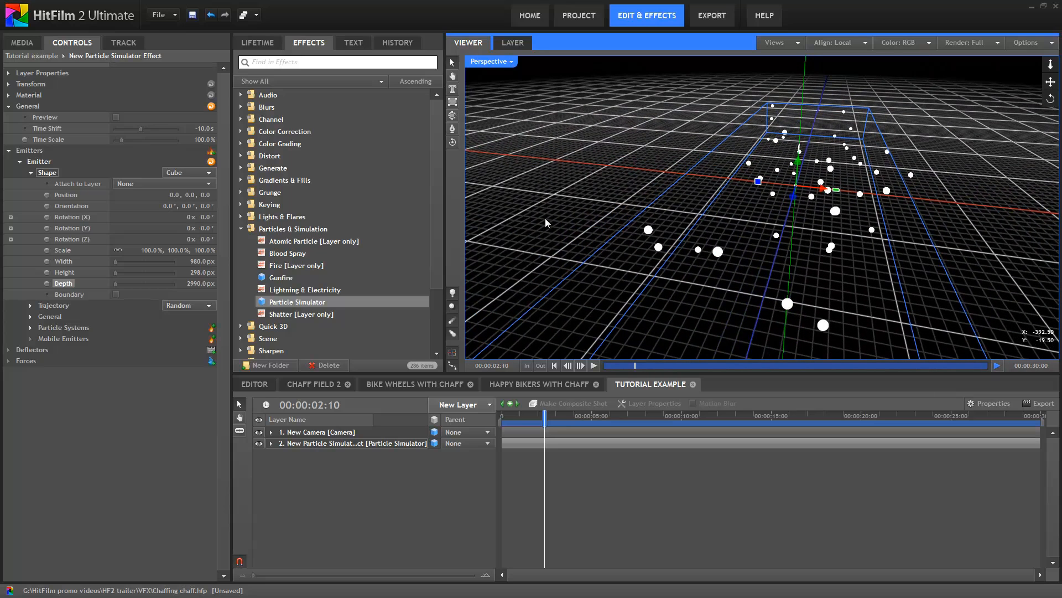
# Step: Try reducing the cube emitter's depth to 1061 px
pyautogui.moveTo(195, 282); pyautogui.dragTo(133, 325)
pyautogui.moveTo(201, 284); pyautogui.dragTo(4, 338)
pyautogui.moveTo(198, 284); pyautogui.dragTo(12, 335)
pyautogui.moveTo(204, 284); pyautogui.dragTo(3, 316)
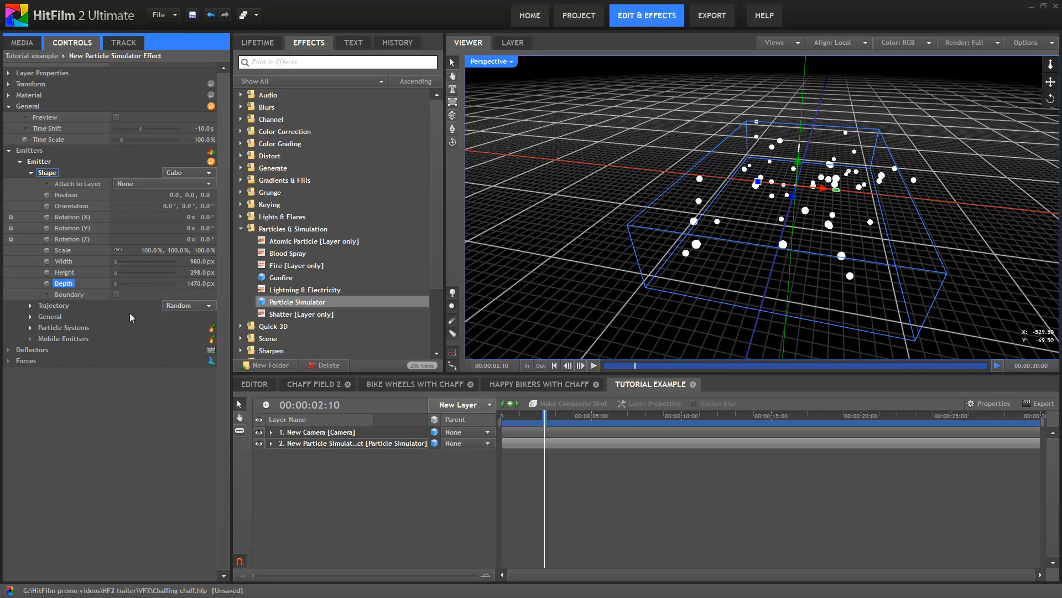
pyautogui.moveTo(197, 284); pyautogui.dragTo(2, 316)
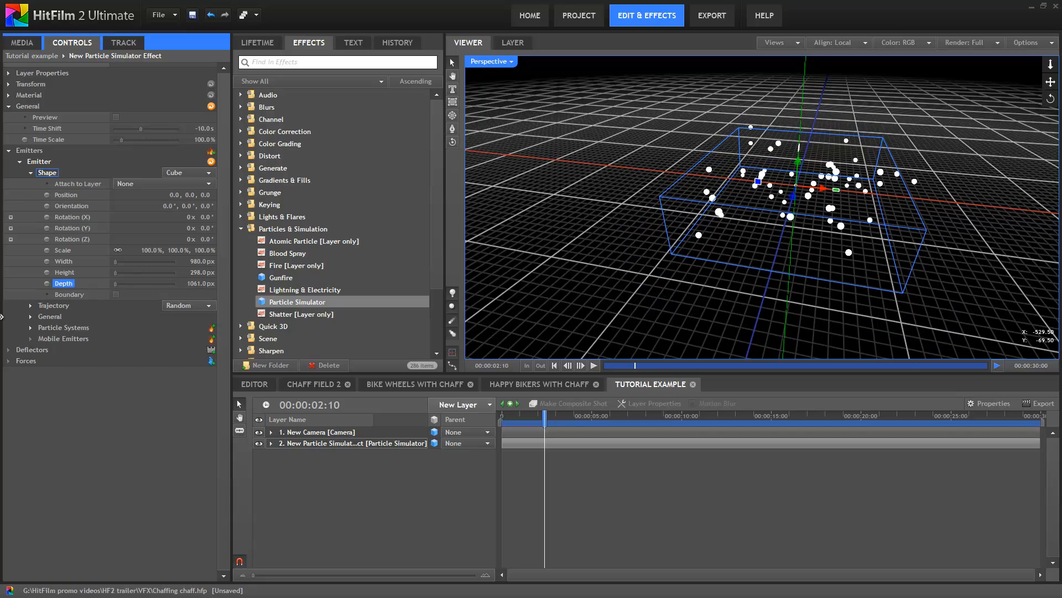
# Step: Set the cube emitter's width to 1750 px, height to 368 px and depth to 3857 px, and return to the first frame
pyautogui.moveTo(799, 230); pyautogui.dragTo(808, 257)
pyautogui.moveTo(199, 286)
pyautogui.mouseDown()
pyautogui.moveTo(175, 284)
pyautogui.moveTo(208, 262)
pyautogui.moveTo(201, 273)
pyautogui.mouseUp()
pyautogui.moveTo(537, 416); pyautogui.dragTo(390, 420)
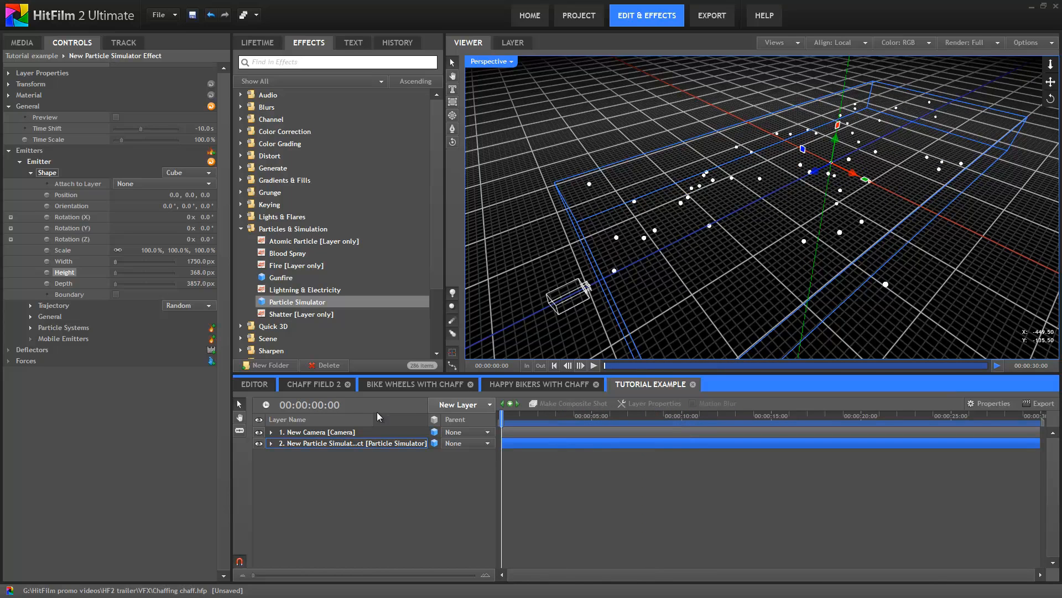
pyautogui.moveTo(505, 415); pyautogui.dragTo(352, 432)
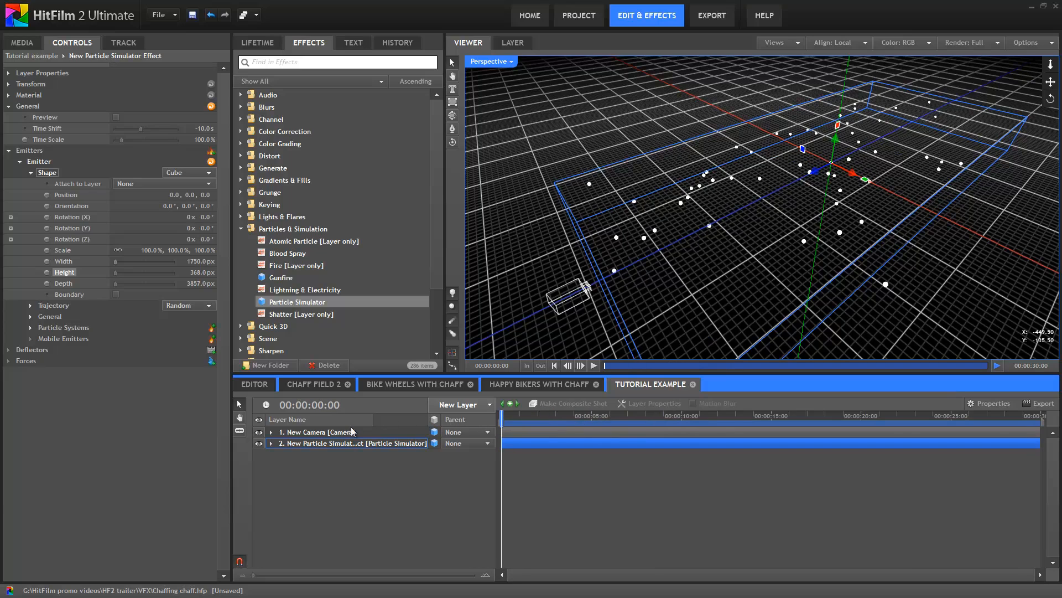
# Step: Keyframe the particle system's Active property on at the first frame and off one frame later, and go back to the start
pyautogui.click(30, 328)
pyautogui.click(42, 340)
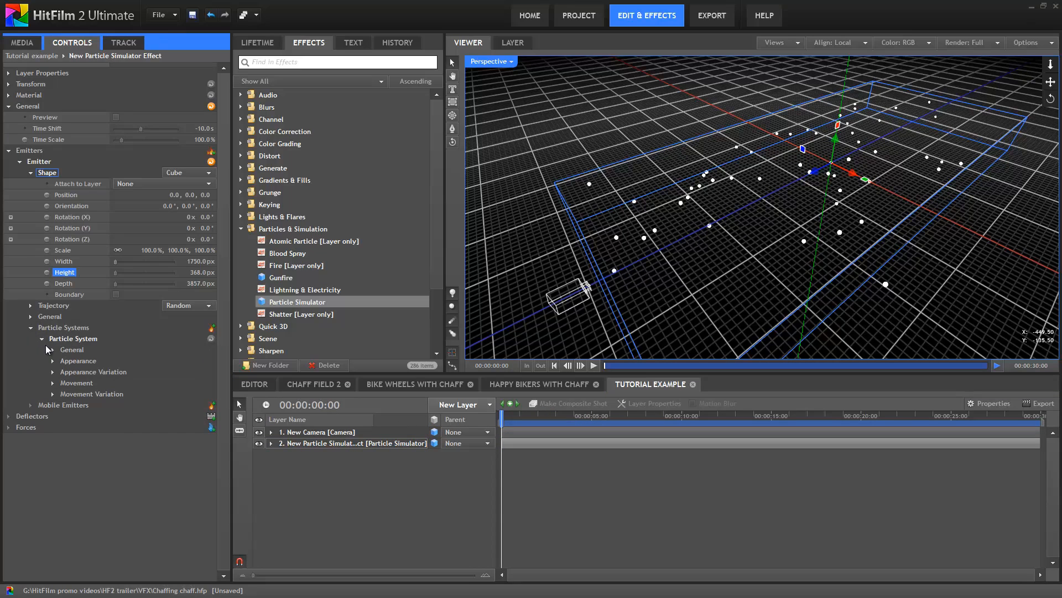
pyautogui.click(53, 350)
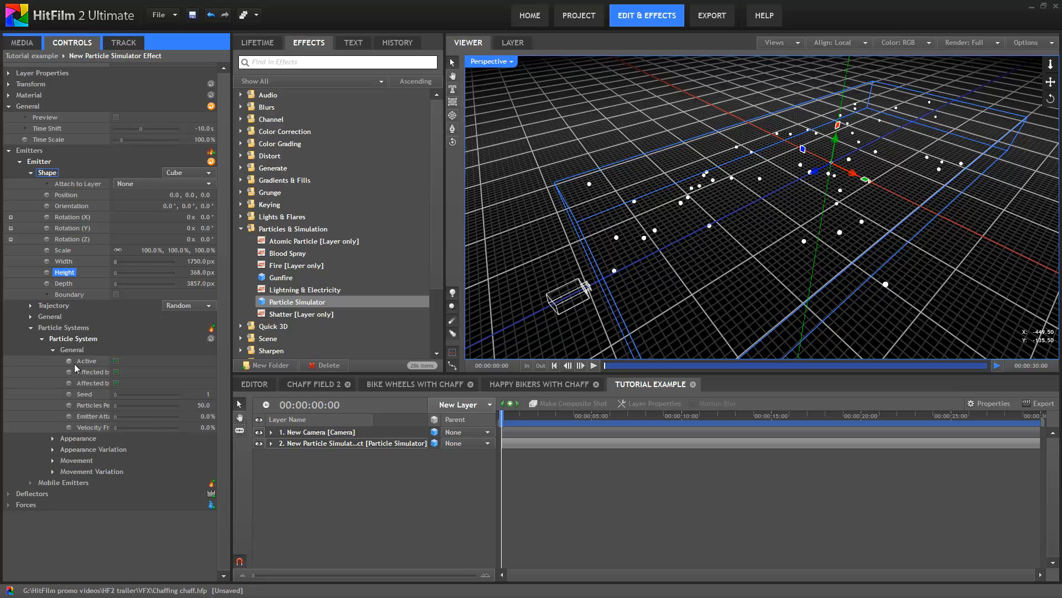
pyautogui.click(69, 363)
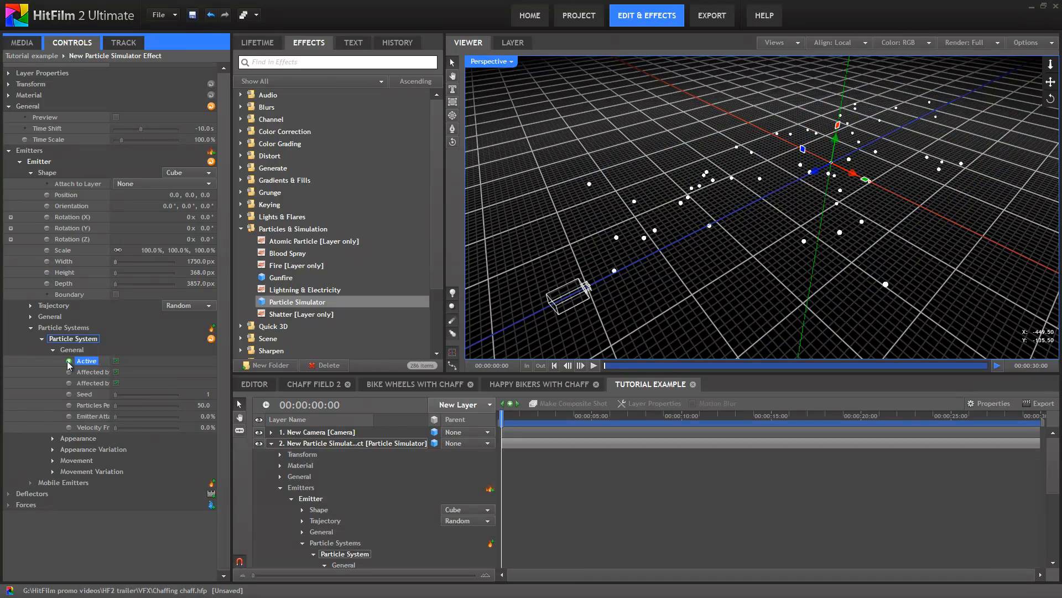
pyautogui.click(581, 366)
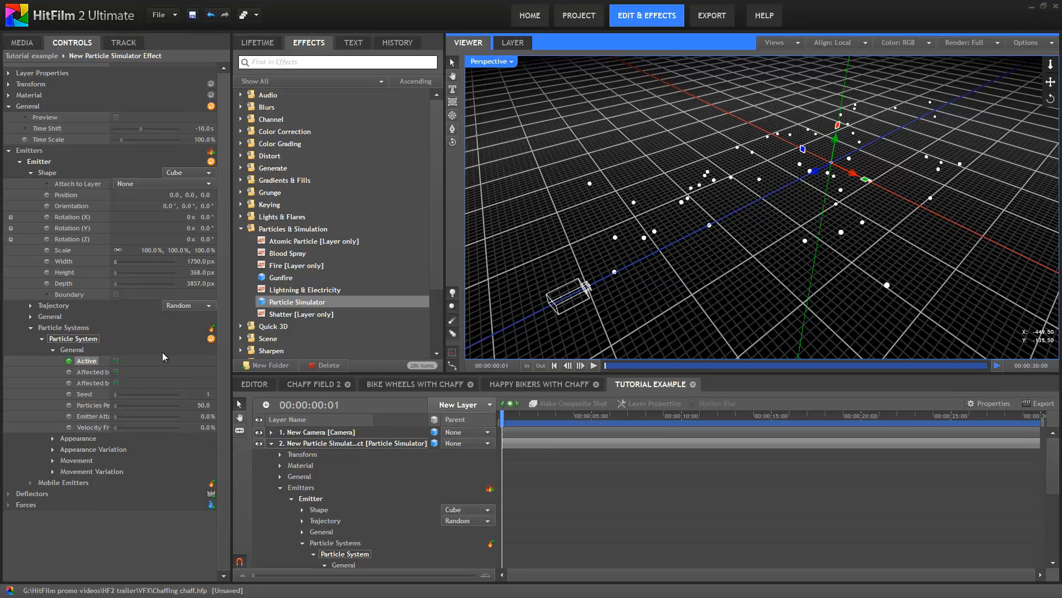
pyautogui.click(117, 360)
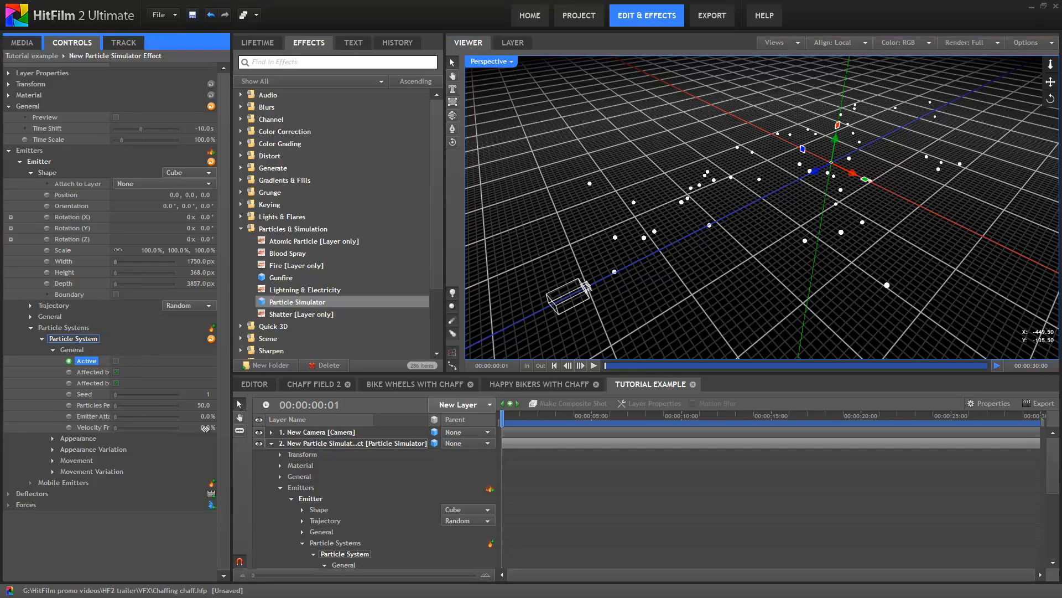
pyautogui.click(502, 415)
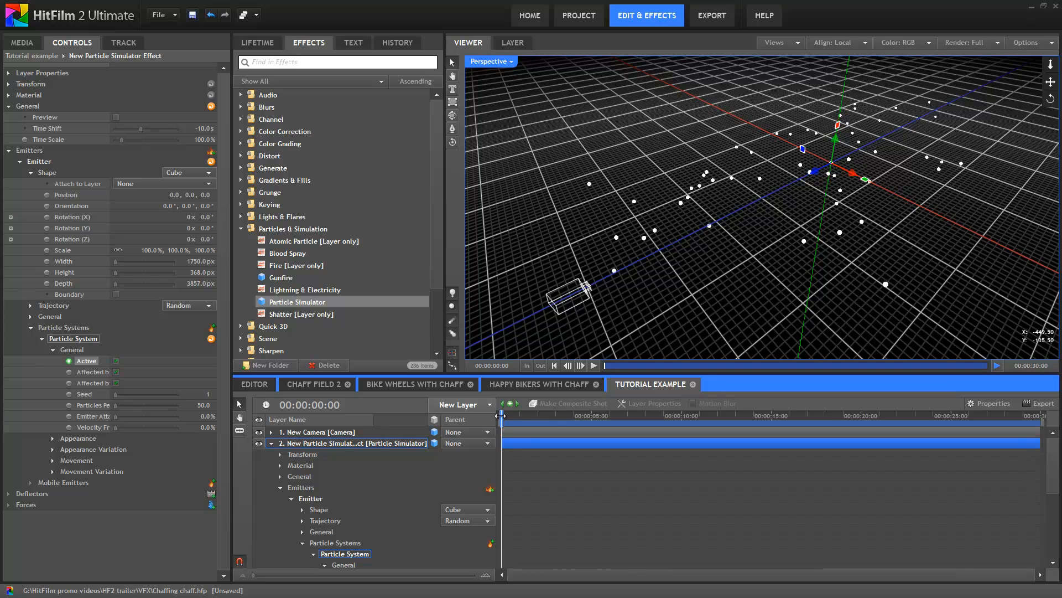
pyautogui.moveTo(501, 412)
pyautogui.mouseDown()
pyautogui.moveTo(863, 418)
pyautogui.moveTo(495, 421)
pyautogui.mouseUp()
# Step: Set the particle system's movement Life to 30 seconds and scrub the timeline to check that the particles persist
pyautogui.click(53, 460)
pyautogui.click(53, 461)
pyautogui.click(205, 470)
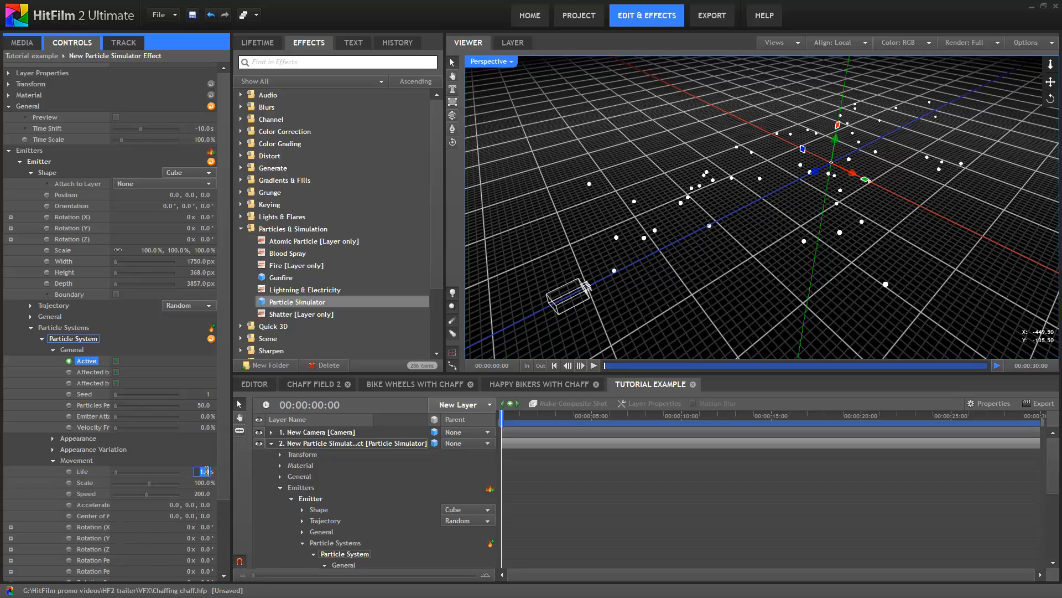
pyautogui.write('30')
pyautogui.press('Return')
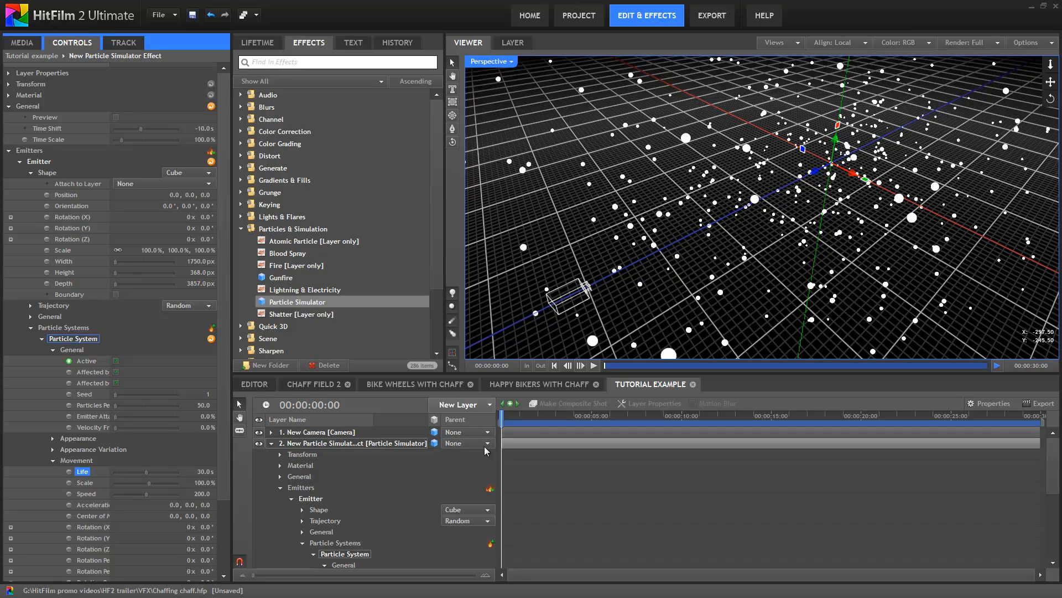
pyautogui.moveTo(502, 419); pyautogui.dragTo(869, 451)
pyautogui.press('Home')
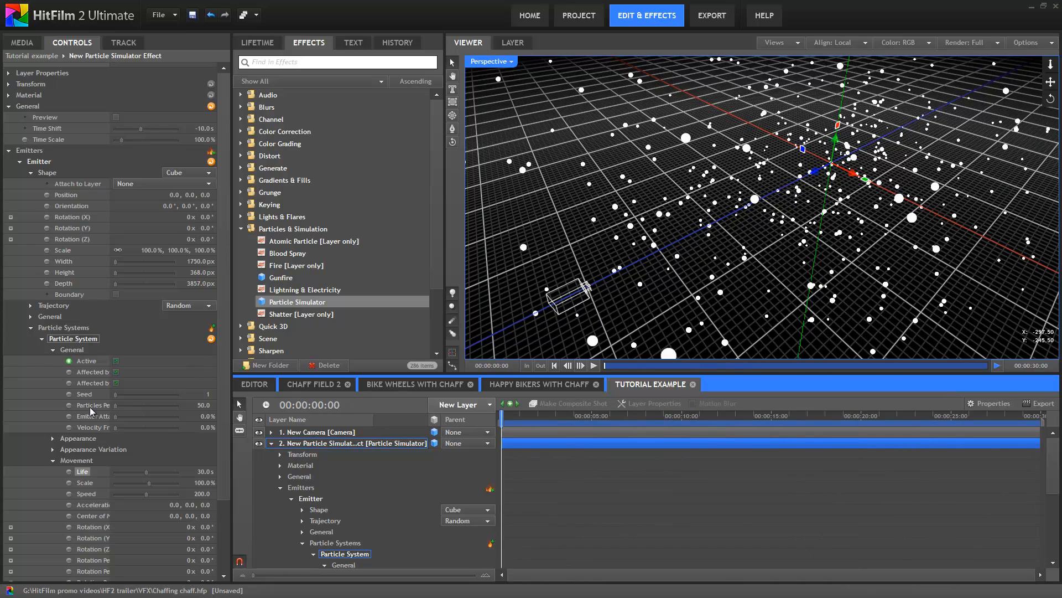
# Step: Set the particles per second to 100 and inspect the denser field from a lower angle at 00:00:01:22
pyautogui.click(202, 405)
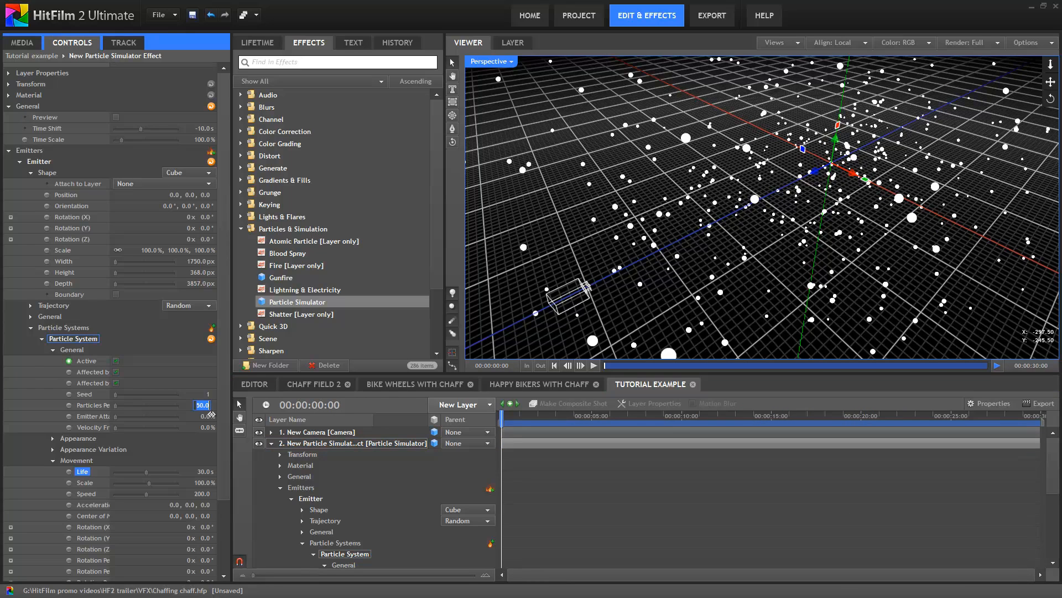
pyautogui.press('Return')
pyautogui.moveTo(498, 422); pyautogui.dragTo(535, 417)
pyautogui.moveTo(774, 283); pyautogui.dragTo(788, 248)
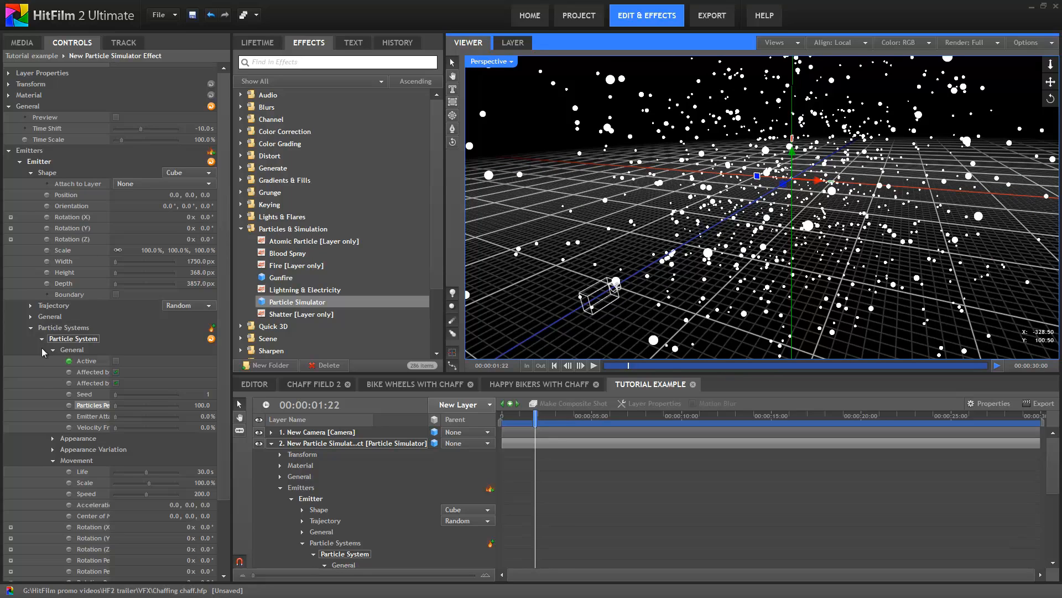
# Step: Set the particle system's texture source to Built-In with the Aurora Borealis texture and look at the field from another angle
pyautogui.click(53, 438)
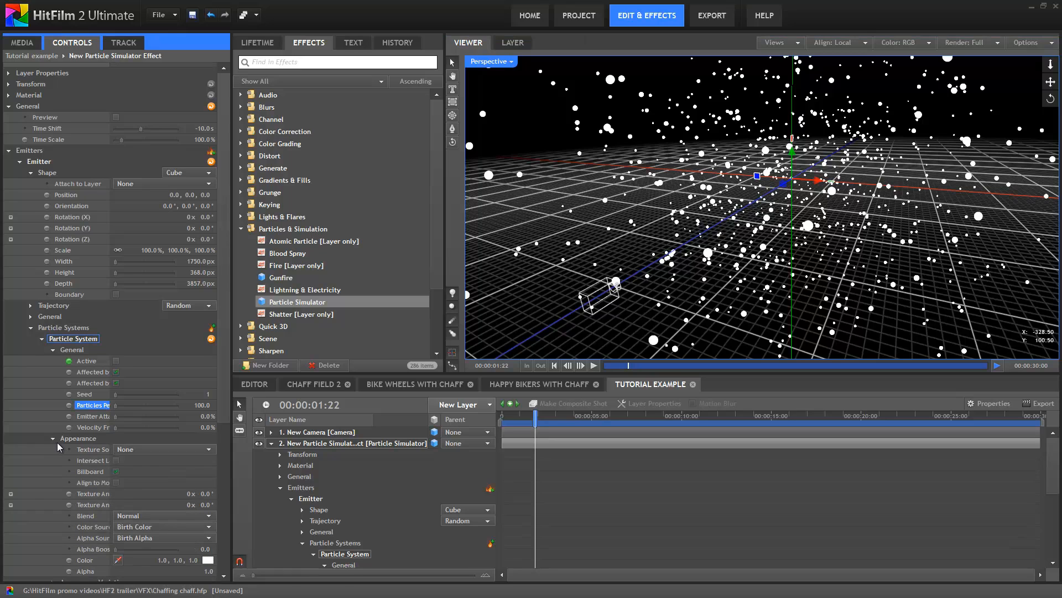
pyautogui.click(163, 450)
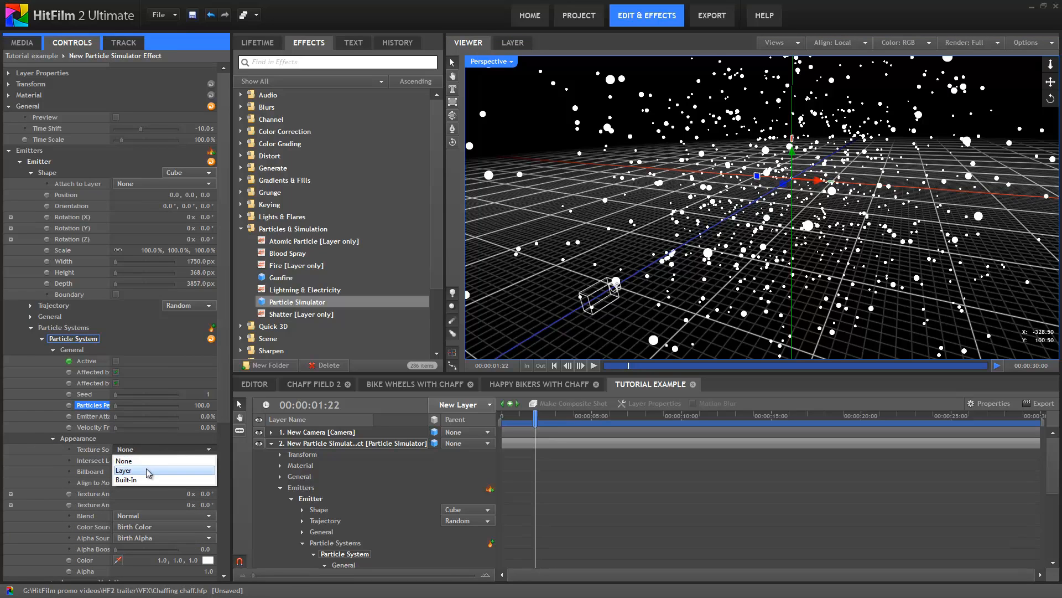
pyautogui.click(155, 472)
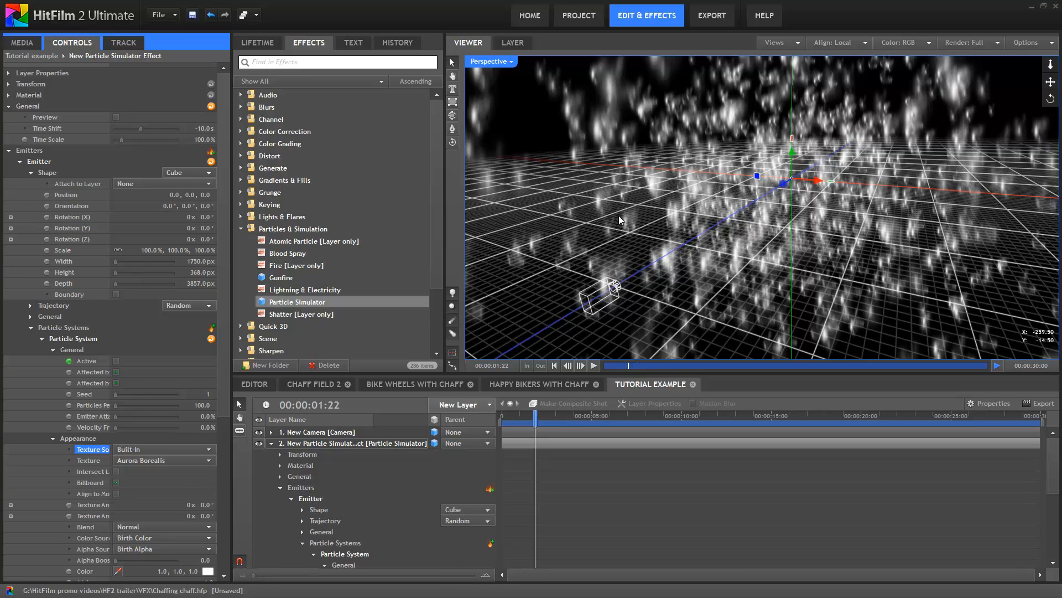
pyautogui.moveTo(726, 208); pyautogui.dragTo(750, 238)
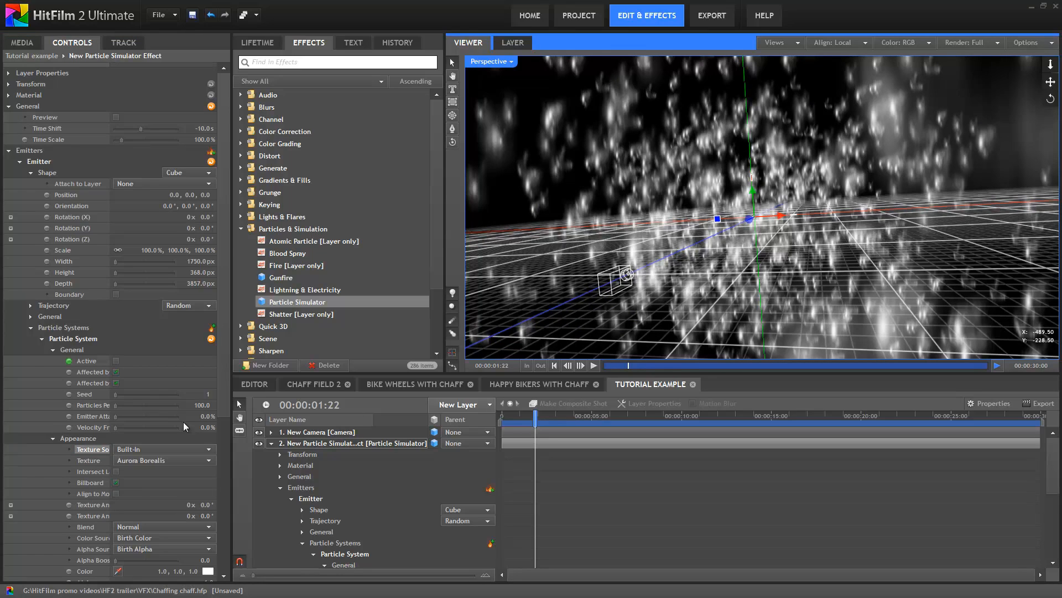
# Step: Set the Texture Angle in the particle system's appearance variation to 5 full rotations, and inspect the particles at 00:00:04:04
pyautogui.scroll(-6, 64, 452)
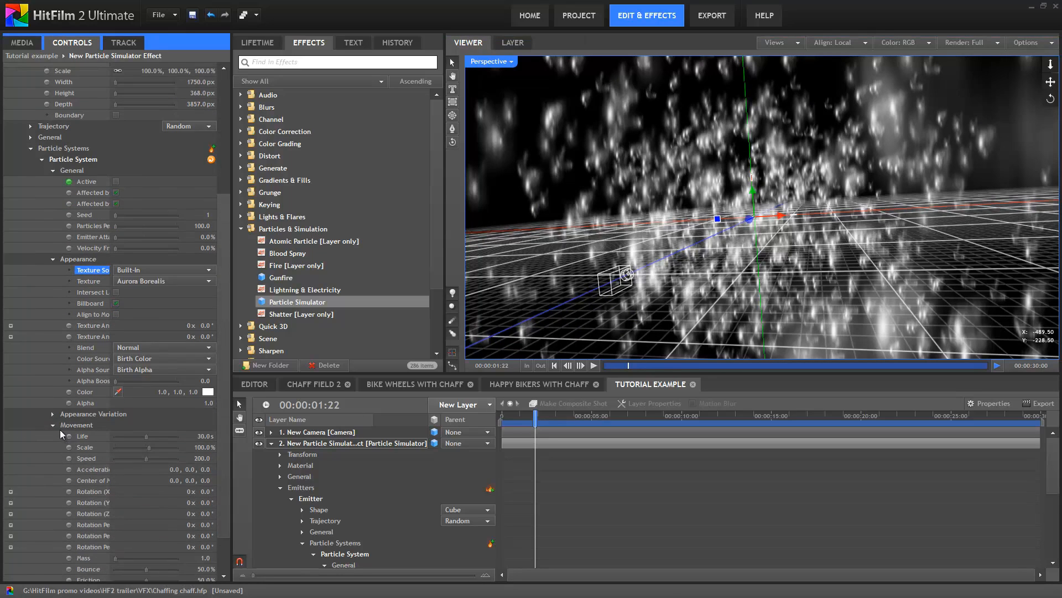
pyautogui.click(54, 414)
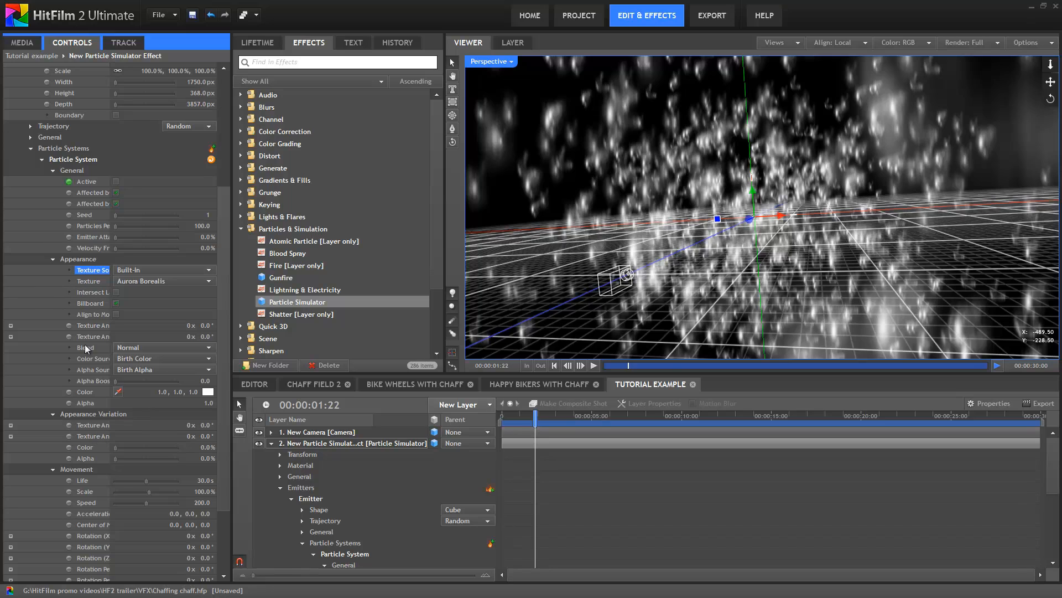
pyautogui.moveTo(111, 61); pyautogui.dragTo(146, 65)
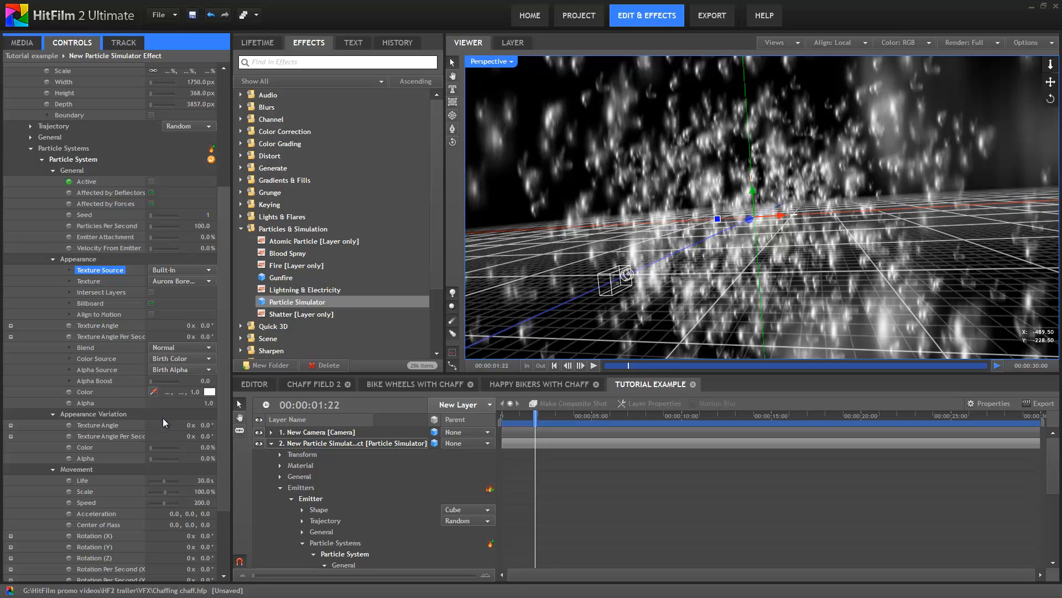
pyautogui.click(187, 425)
pyautogui.press('Return')
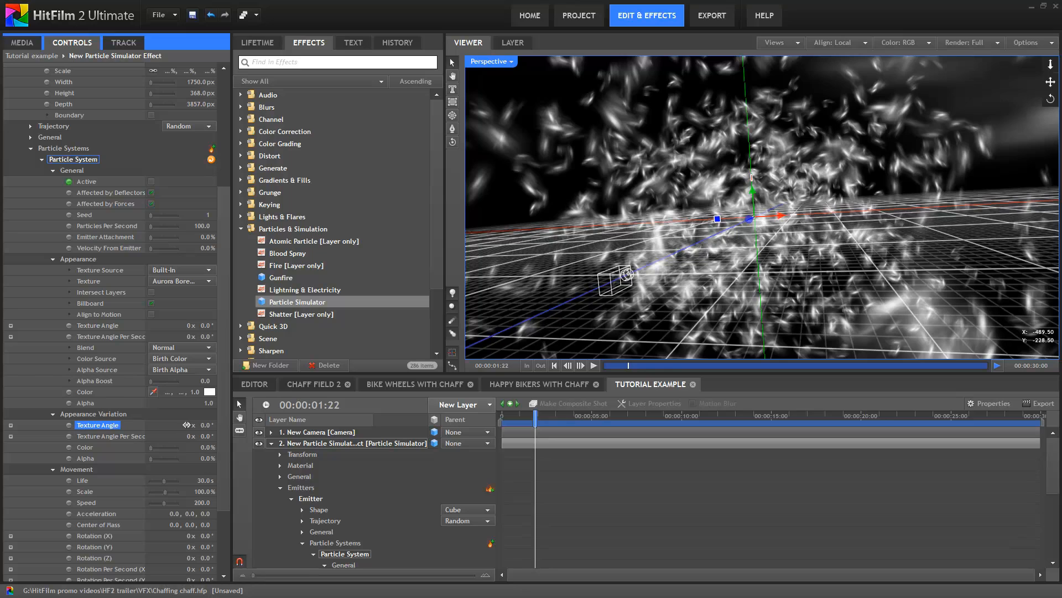
pyautogui.moveTo(190, 425); pyautogui.dragTo(355, 415)
pyautogui.moveTo(775, 228); pyautogui.dragTo(800, 210)
pyautogui.moveTo(681, 212); pyautogui.dragTo(765, 196)
pyautogui.moveTo(515, 422); pyautogui.dragTo(667, 414)
pyautogui.moveTo(568, 415)
pyautogui.mouseDown()
pyautogui.moveTo(551, 415)
pyautogui.moveTo(575, 412)
pyautogui.mouseUp()
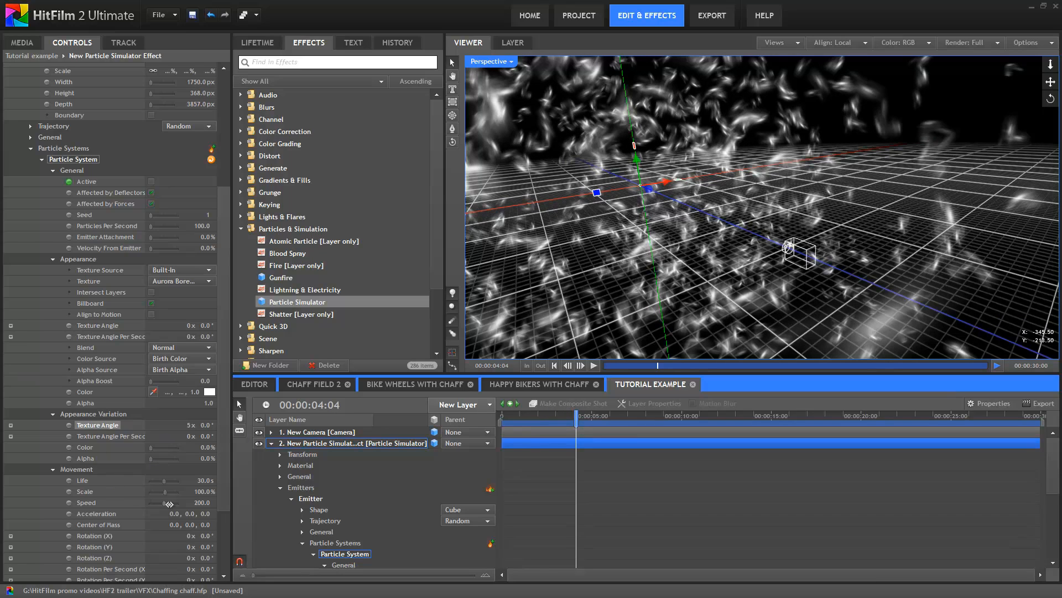
# Step: Set the particles' movement Speed to 0, scrub the timeline to check the effect and return to the first frame
pyautogui.click(205, 503)
pyautogui.write('0')
pyautogui.press('Return')
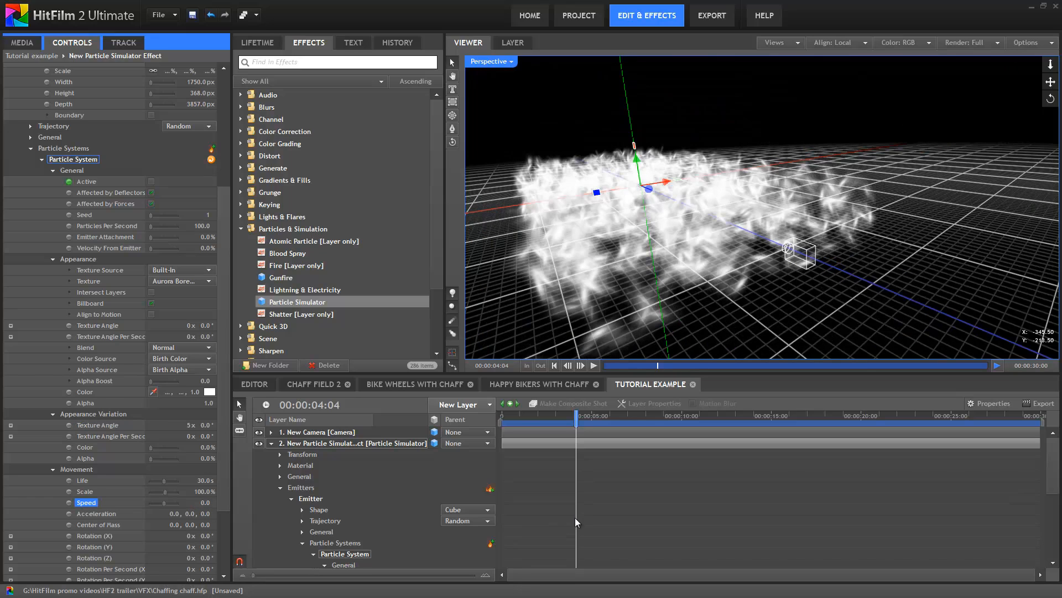
pyautogui.click(508, 413)
pyautogui.moveTo(508, 413); pyautogui.dragTo(542, 413)
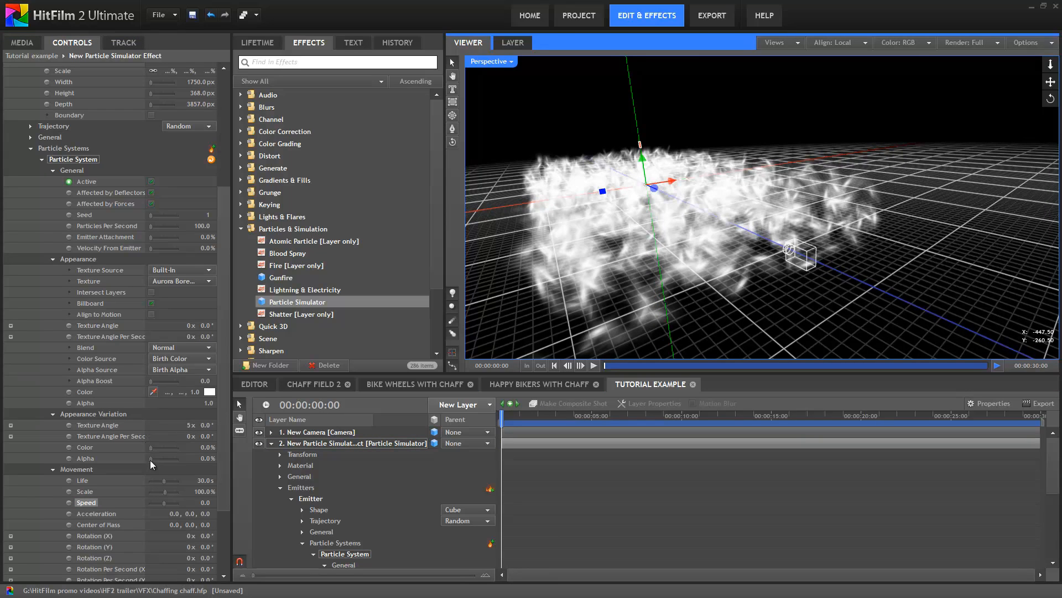
# Step: Set the particles' movement Scale to 40% and the appearance variation's Texture Angle Per Second to 100°, and scrub to check the spin
pyautogui.moveTo(203, 496); pyautogui.dragTo(171, 494)
pyautogui.moveTo(501, 416)
pyautogui.mouseDown()
pyautogui.moveTo(641, 425)
pyautogui.moveTo(489, 421)
pyautogui.mouseUp()
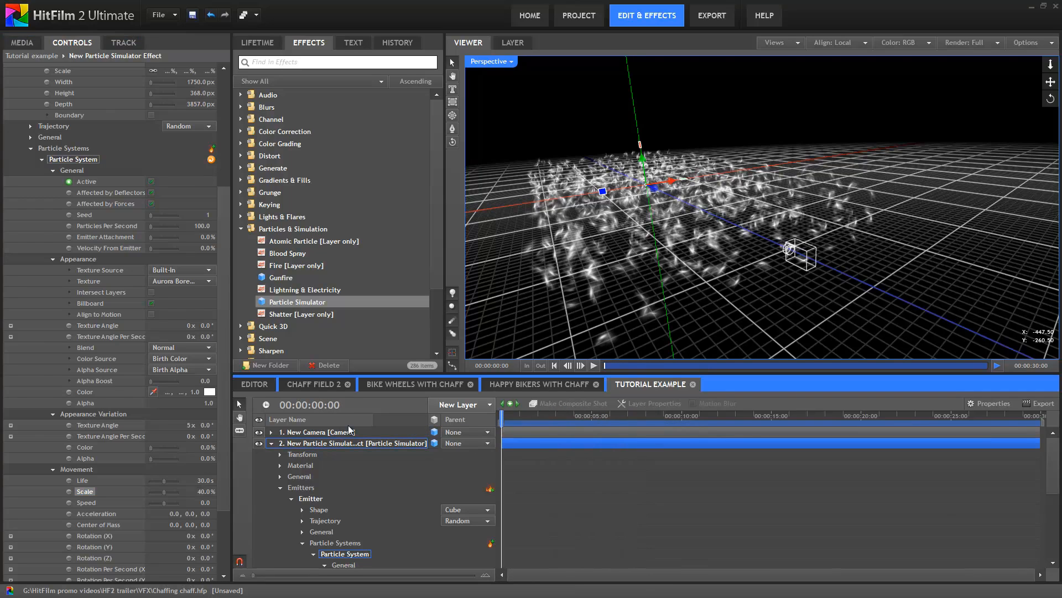
pyautogui.click(110, 437)
pyautogui.click(204, 436)
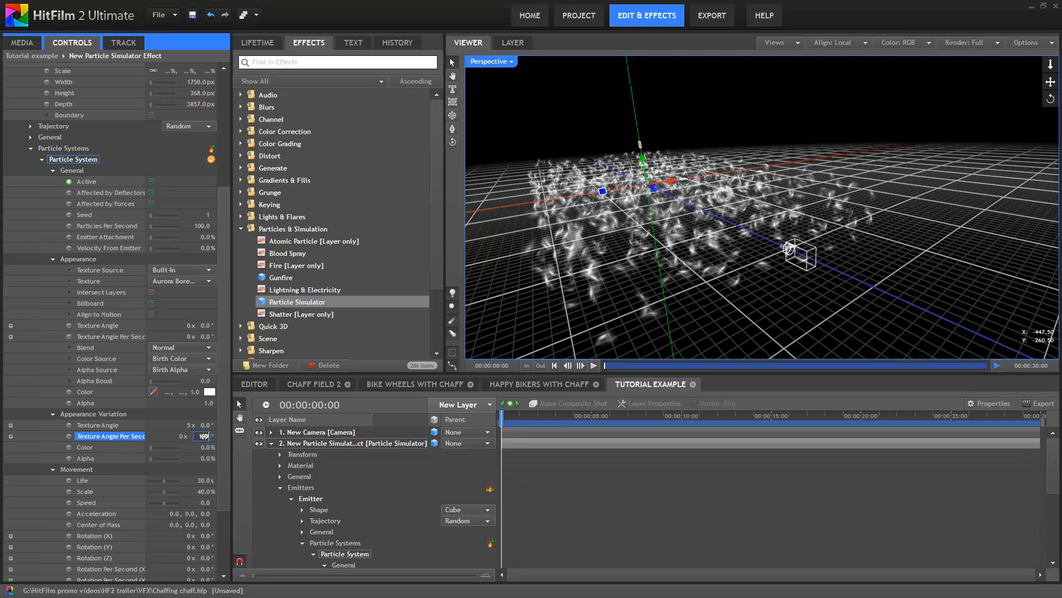
pyautogui.press('Return')
pyautogui.moveTo(501, 419); pyautogui.dragTo(640, 439)
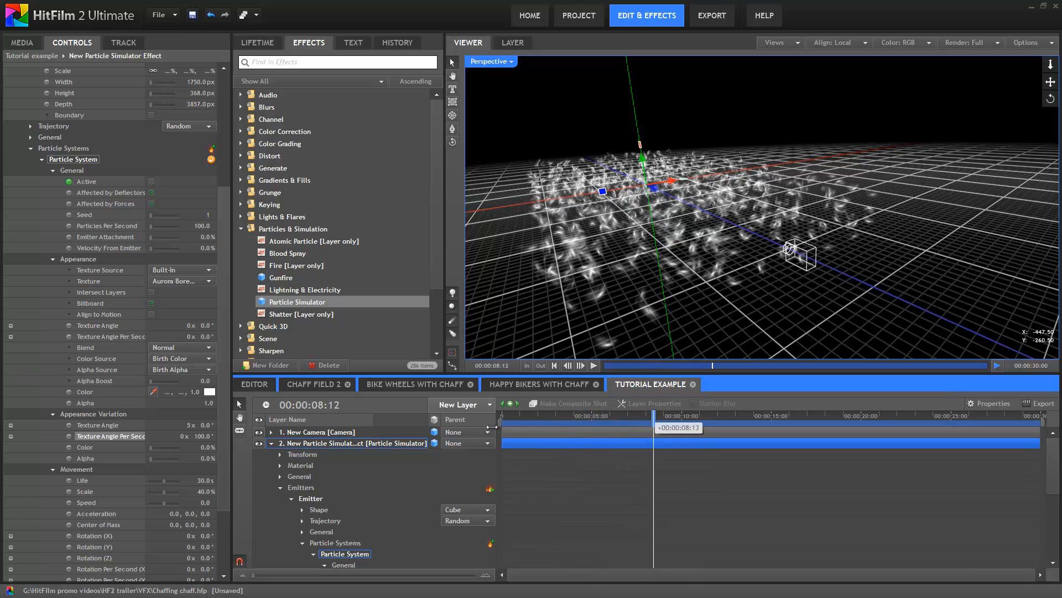
pyautogui.moveTo(492, 426); pyautogui.dragTo(485, 429)
# Step: Enlarge the cube emitter to 2113 px wide and 736 px high, and view the spread of the field
pyautogui.scroll(2, 695, 210)
pyautogui.moveTo(696, 210); pyautogui.dragTo(573, 215)
pyautogui.moveTo(200, 93); pyautogui.dragTo(400, 121)
pyautogui.moveTo(203, 93); pyautogui.dragTo(325, 107)
pyautogui.moveTo(694, 230)
pyautogui.mouseDown()
pyautogui.moveTo(792, 228)
pyautogui.moveTo(666, 248)
pyautogui.moveTo(696, 231)
pyautogui.mouseUp()
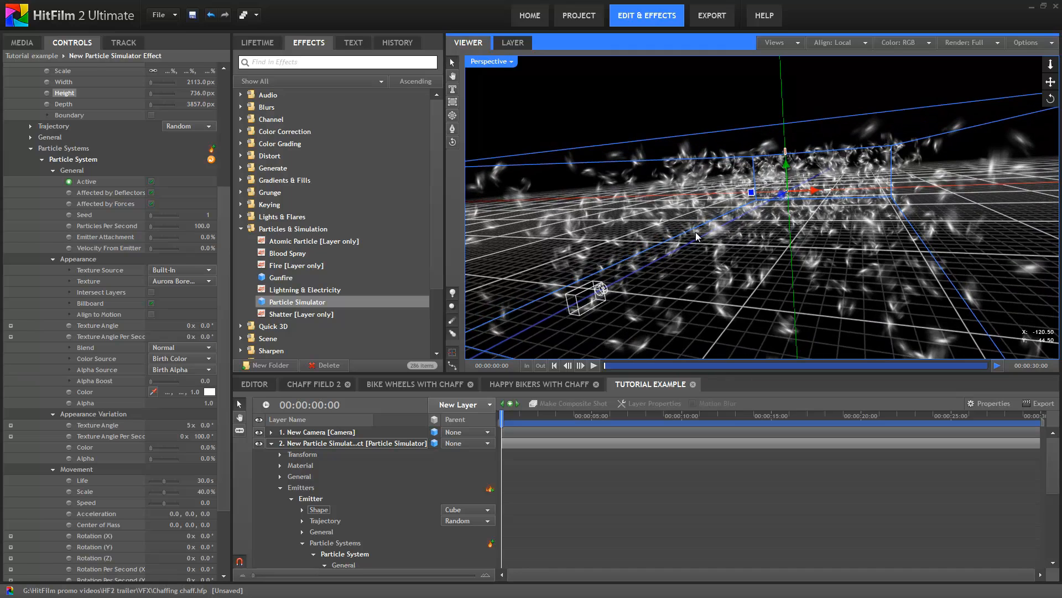
# Step: Set the Scale in the particle system's movement variation to 30% and inspect the differing particle sizes
pyautogui.moveTo(224, 428); pyautogui.dragTo(218, 544)
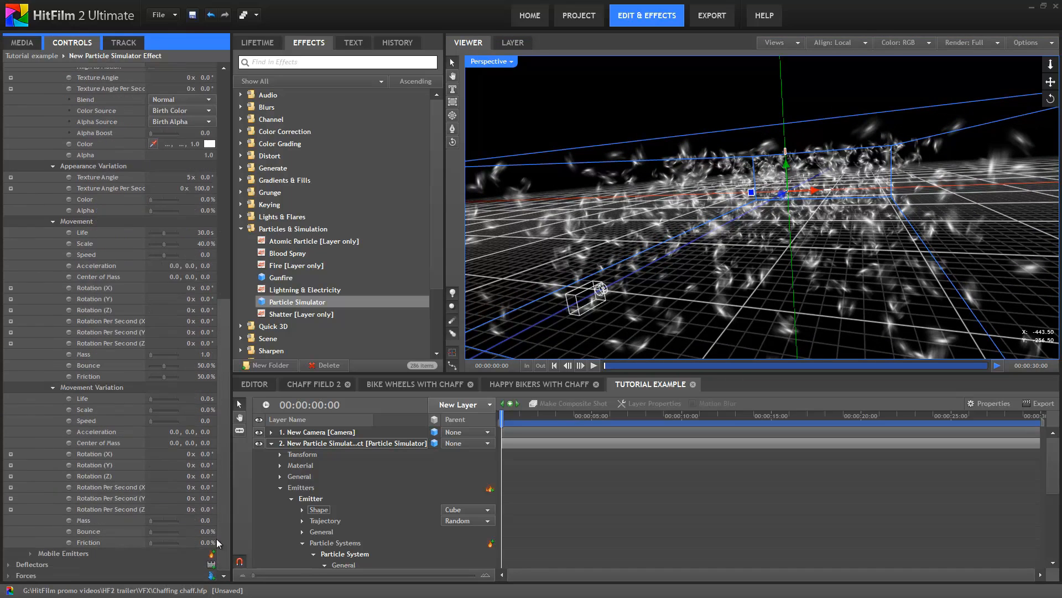
pyautogui.click(205, 409)
pyautogui.write('30')
pyautogui.press('Return')
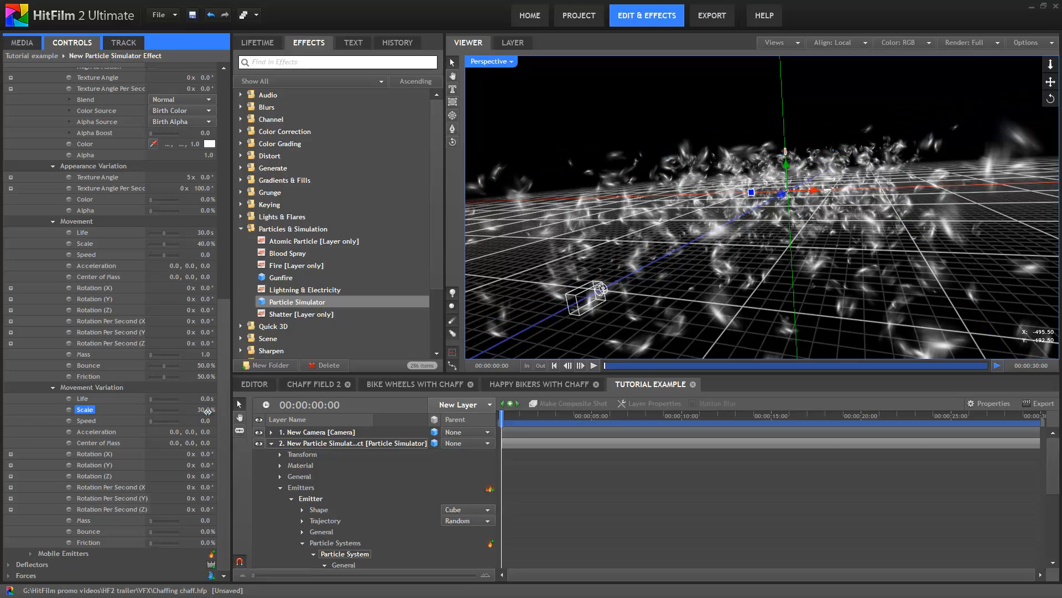
pyautogui.click(704, 224)
pyautogui.moveTo(705, 224); pyautogui.dragTo(733, 229)
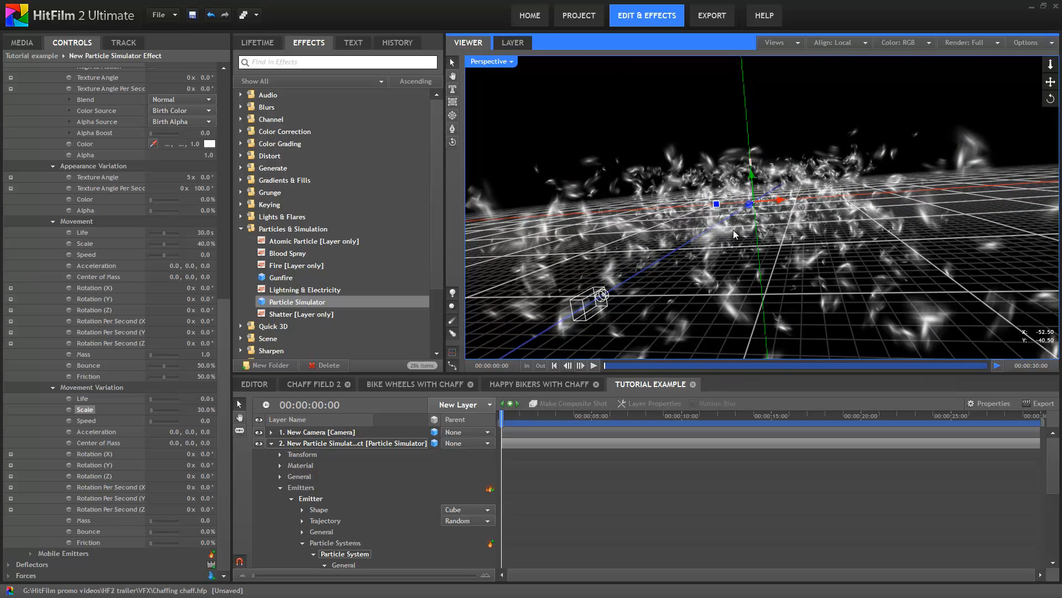
# Step: Switch the viewer to the Active Camera view and move the camera back from the particle field
pyautogui.click(511, 62)
pyautogui.click(491, 76)
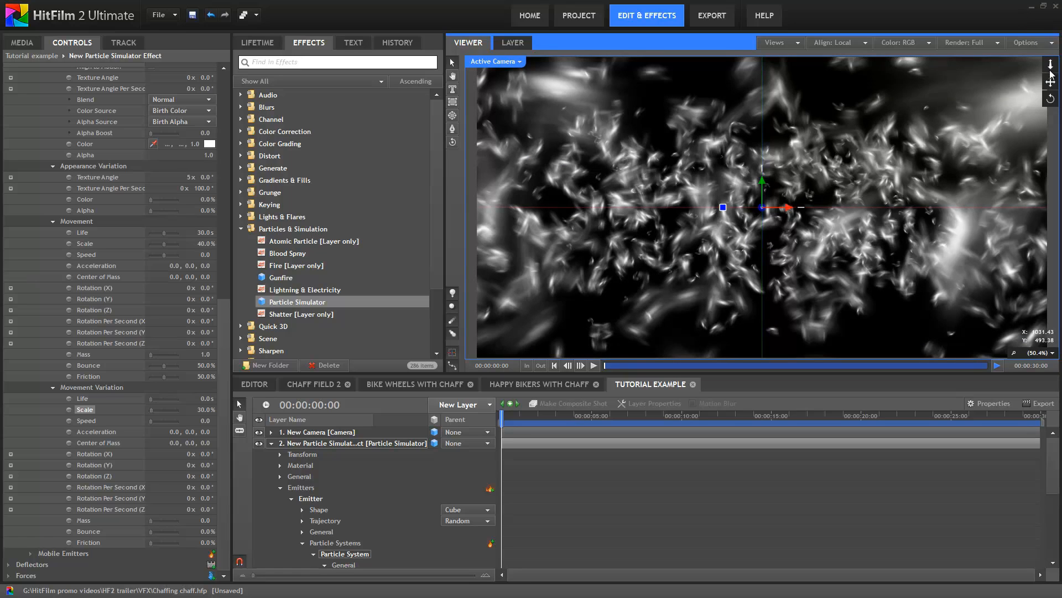
pyautogui.moveTo(1051, 67)
pyautogui.mouseDown()
pyautogui.moveTo(1051, 95)
pyautogui.moveTo(1051, 68)
pyautogui.mouseUp()
# Step: Set the cube emitter's depth to 10000 px, height to 1500 px and width to 5000 px
pyautogui.moveTo(224, 364); pyautogui.dragTo(239, 140)
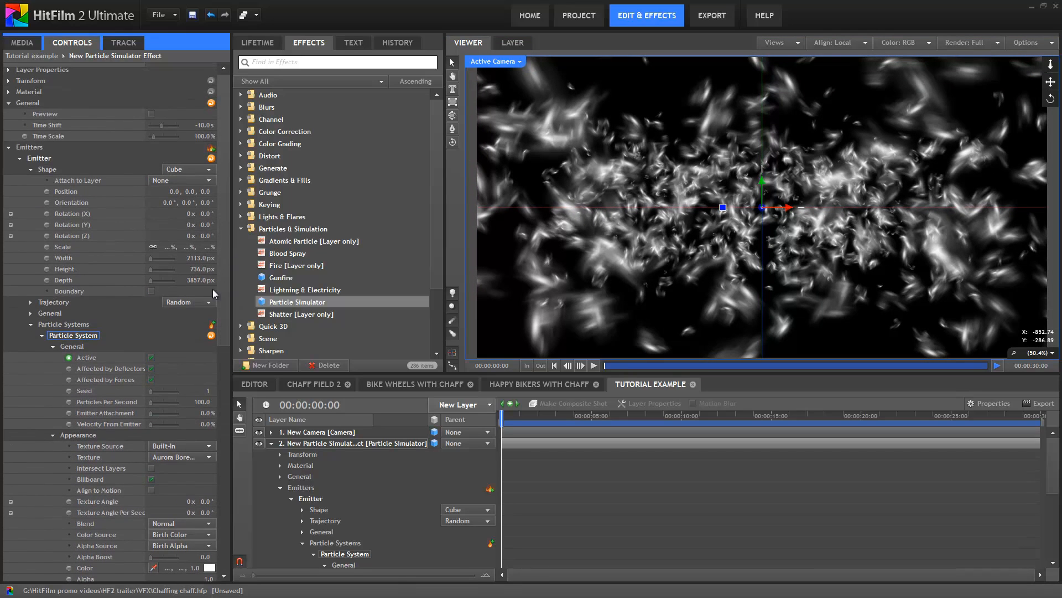
pyautogui.click(197, 282)
pyautogui.write('10000')
pyautogui.press('Return')
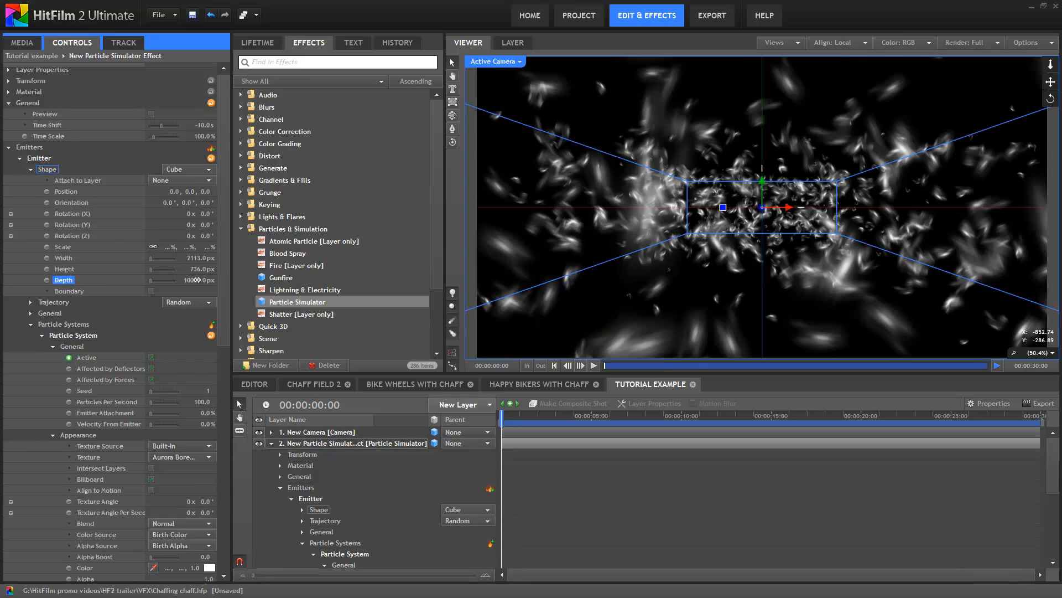
pyautogui.click(197, 270)
pyautogui.write('1500')
pyautogui.press('Return')
pyautogui.click(196, 258)
pyautogui.write('5000')
pyautogui.press('Return')
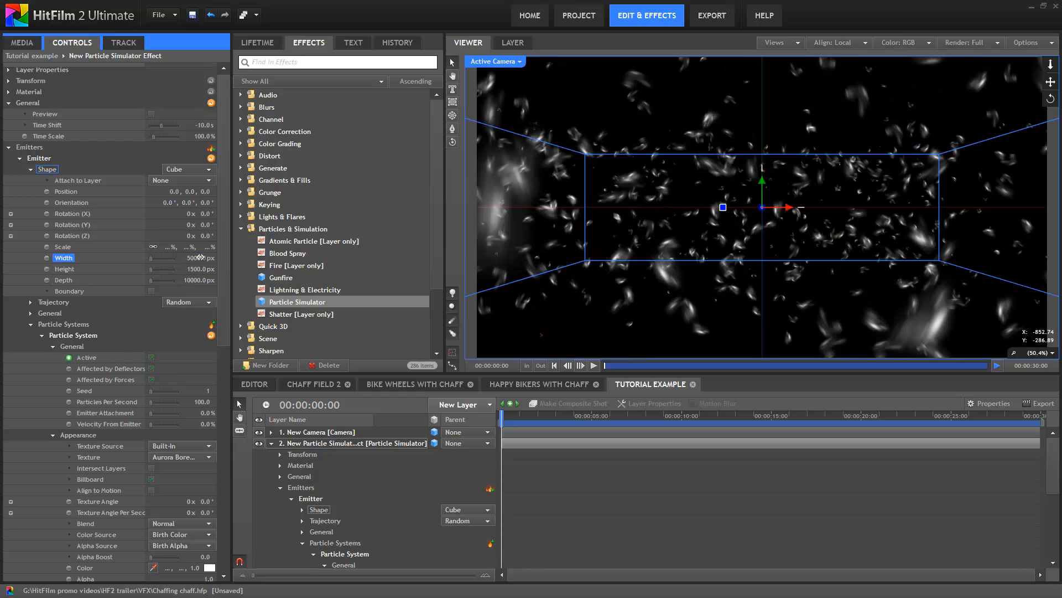
# Step: Move the camera back from the enlarged field, play a few seconds of the animation and return to the first frame
pyautogui.moveTo(1051, 64)
pyautogui.mouseDown()
pyautogui.moveTo(1051, 114)
pyautogui.moveTo(1052, 65)
pyautogui.mouseUp()
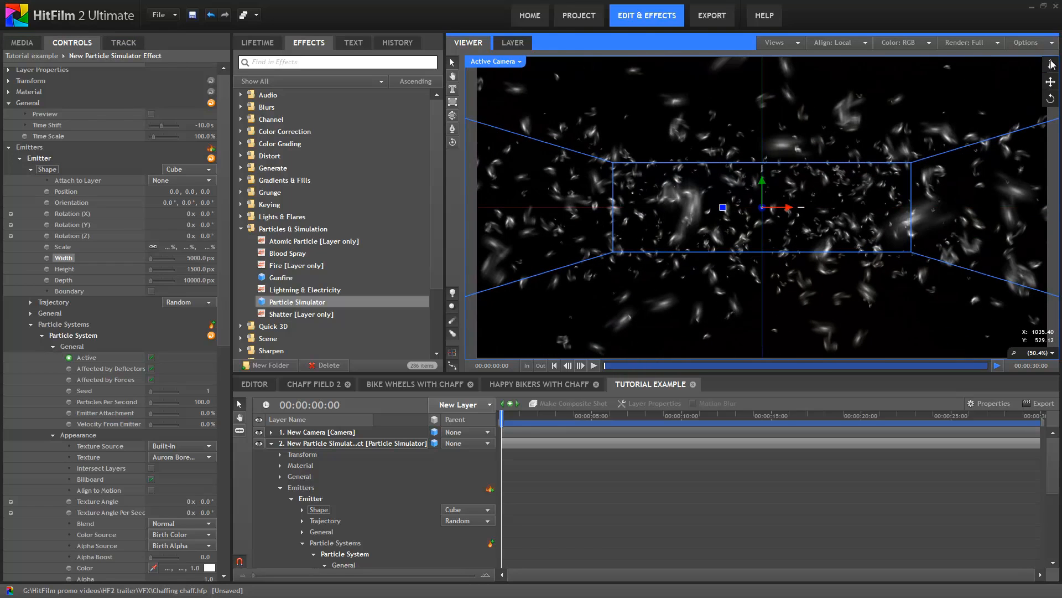
pyautogui.click(553, 471)
pyautogui.press('space')
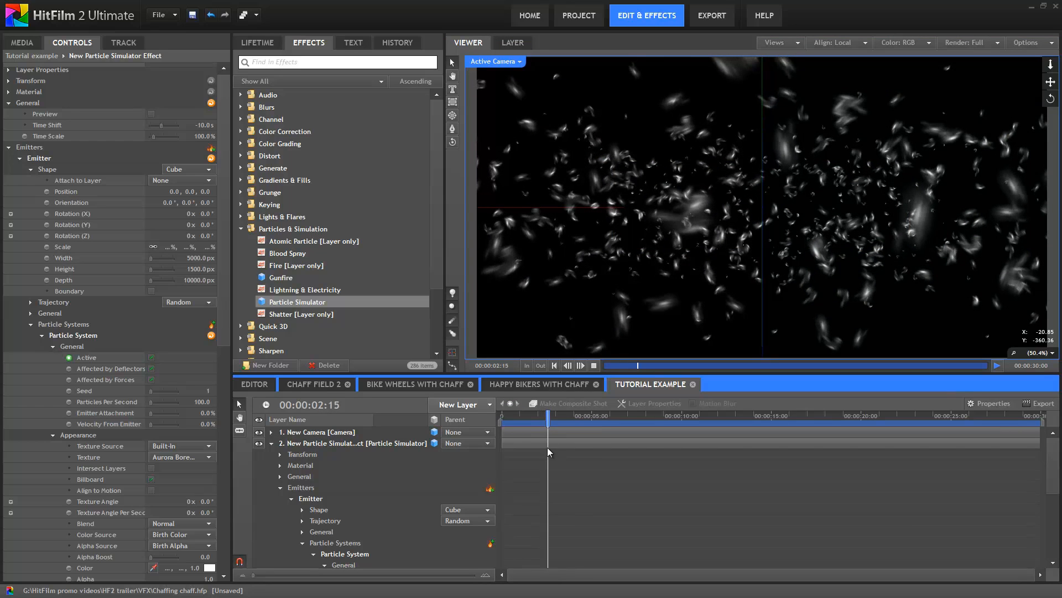
pyautogui.moveTo(534, 420); pyautogui.dragTo(397, 446)
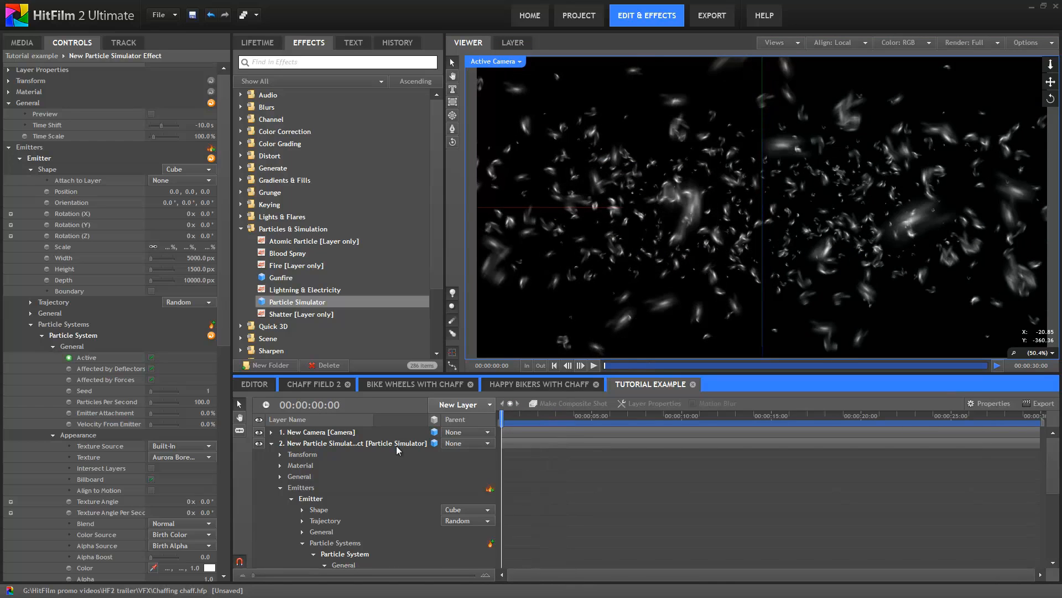
# Step: Add the clip A004_C008_0822Q2_S000.mov from the Assets folder to the timeline as the layer beneath the particle simulator
pyautogui.click(22, 46)
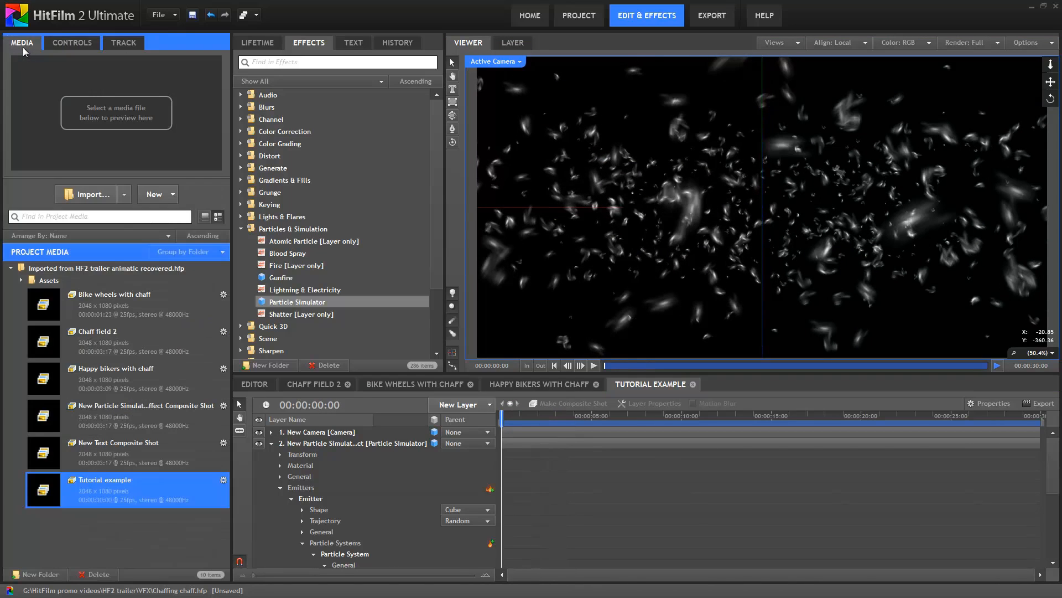
pyautogui.click(21, 280)
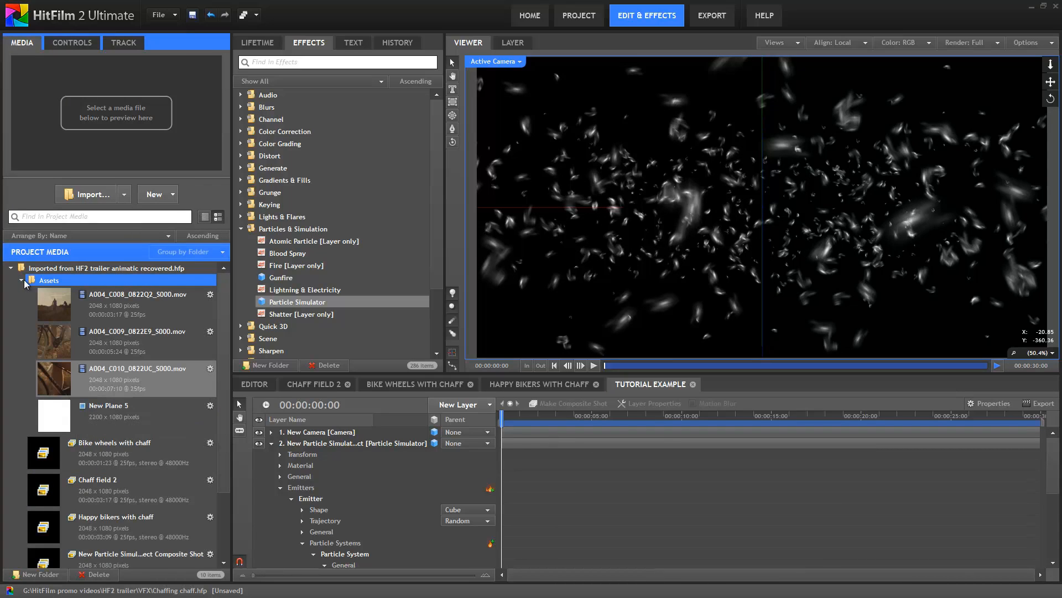
pyautogui.click(67, 304)
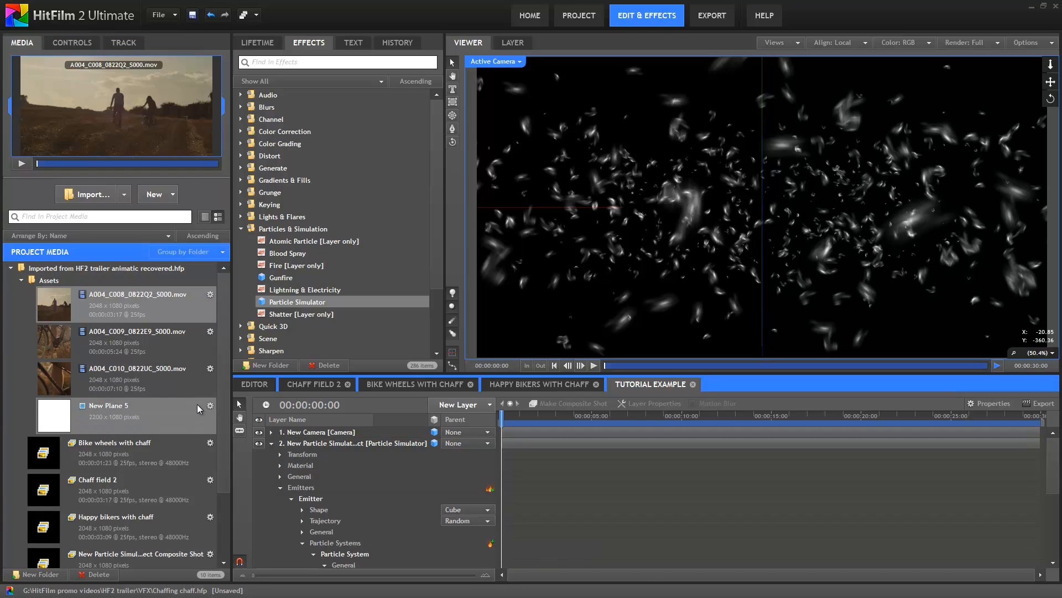
pyautogui.click(271, 443)
pyautogui.moveTo(67, 304); pyautogui.dragTo(459, 503)
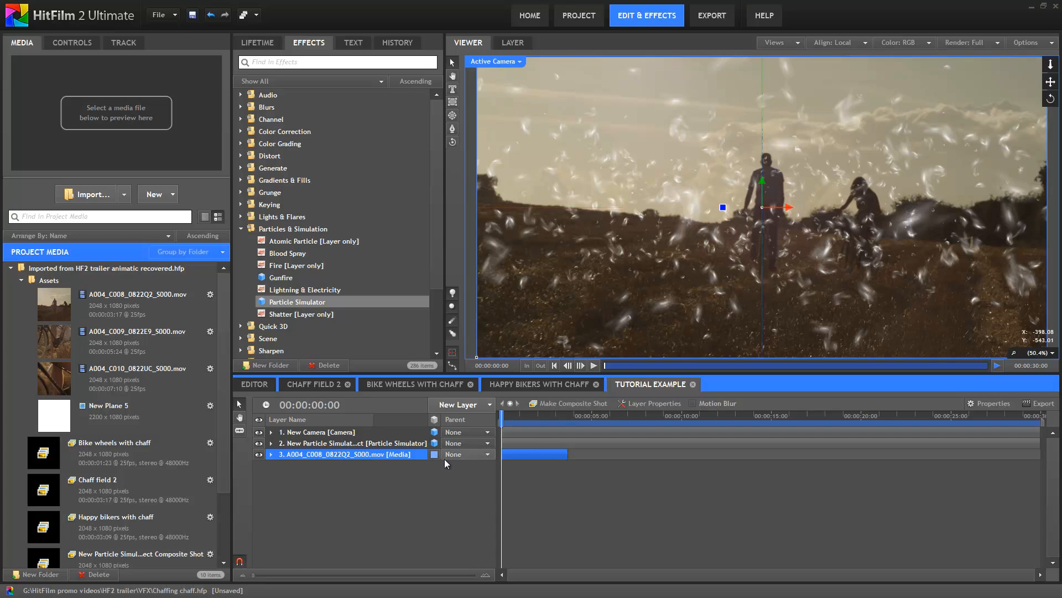
# Step: Change the particle system's appearance Color to a dark brown for the chaff
pyautogui.click(320, 443)
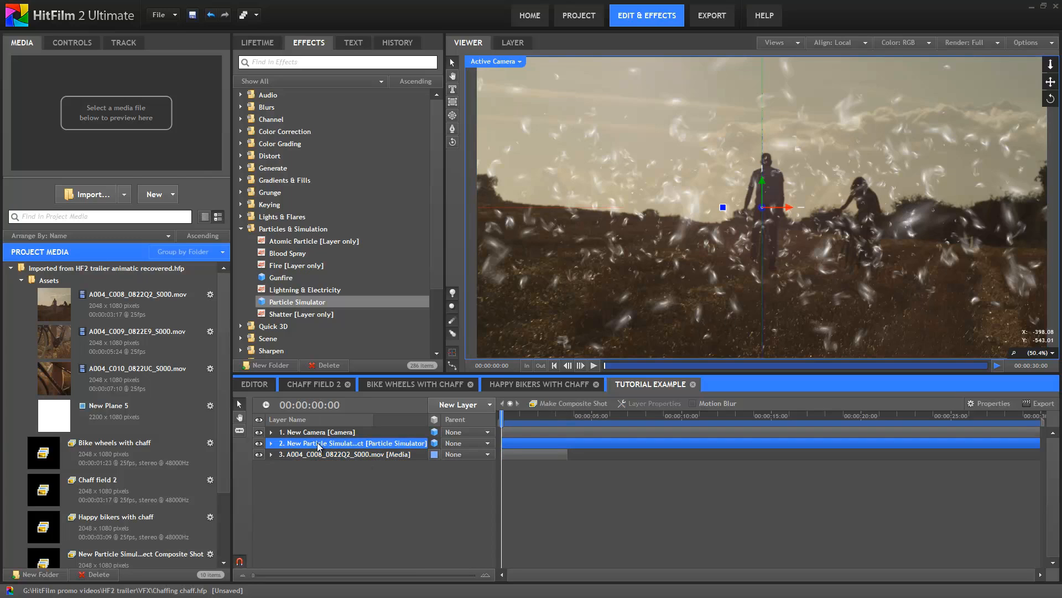
pyautogui.click(75, 42)
pyautogui.scroll(-7, 72, 321)
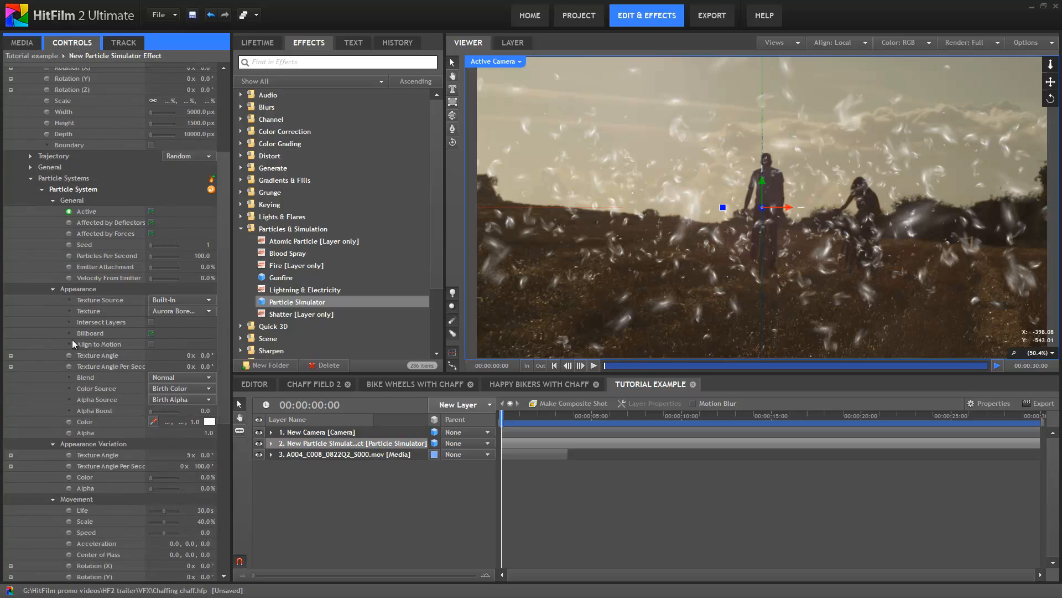
pyautogui.click(153, 362)
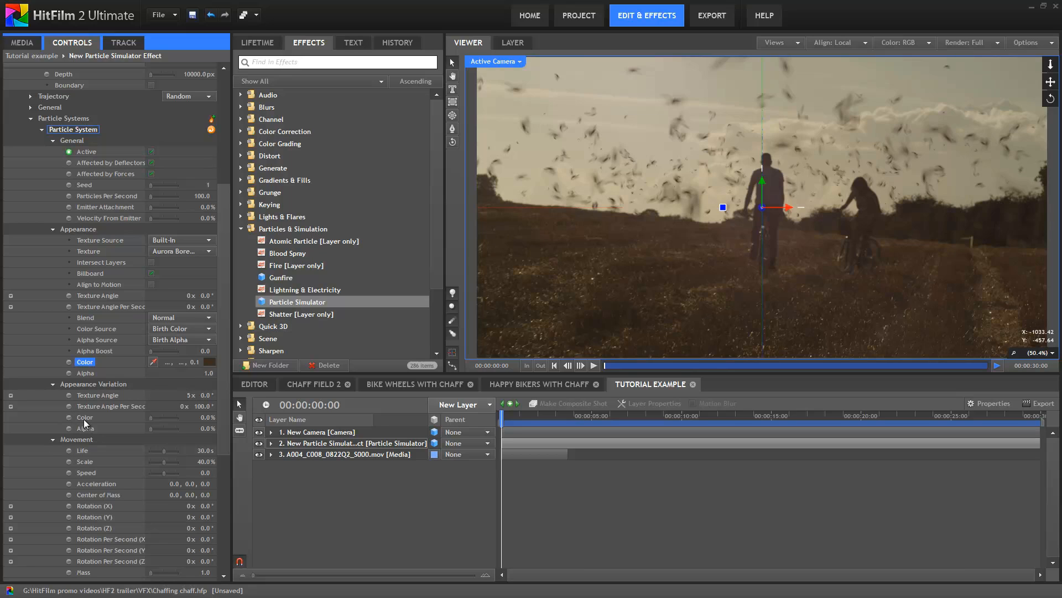
# Step: Try an appearance variation Color of 64% on the particles, and set it back to 0%
pyautogui.moveTo(206, 419); pyautogui.dragTo(180, 410)
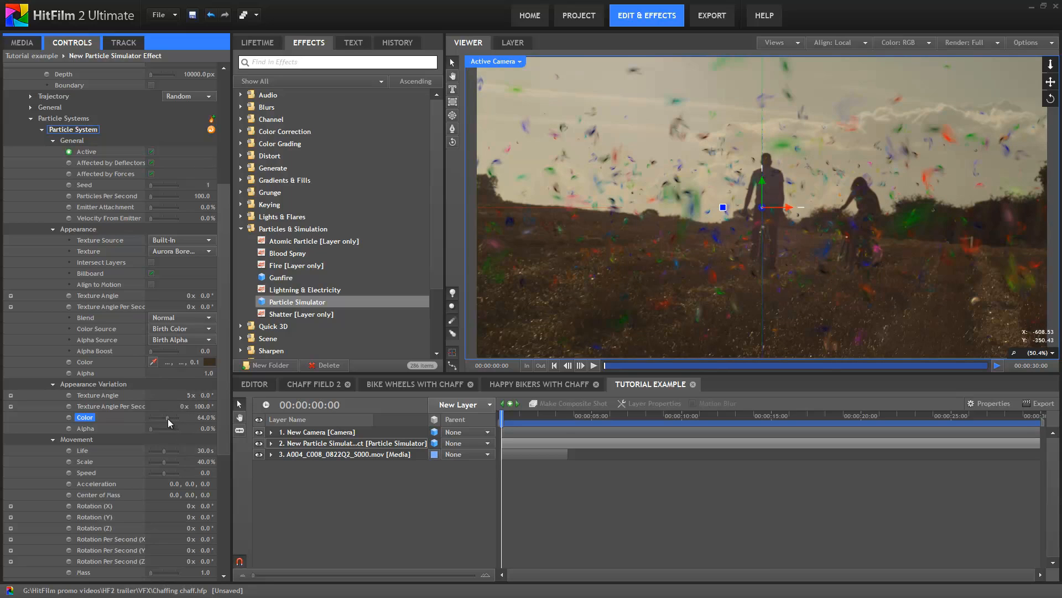
pyautogui.moveTo(138, 419); pyautogui.dragTo(100, 424)
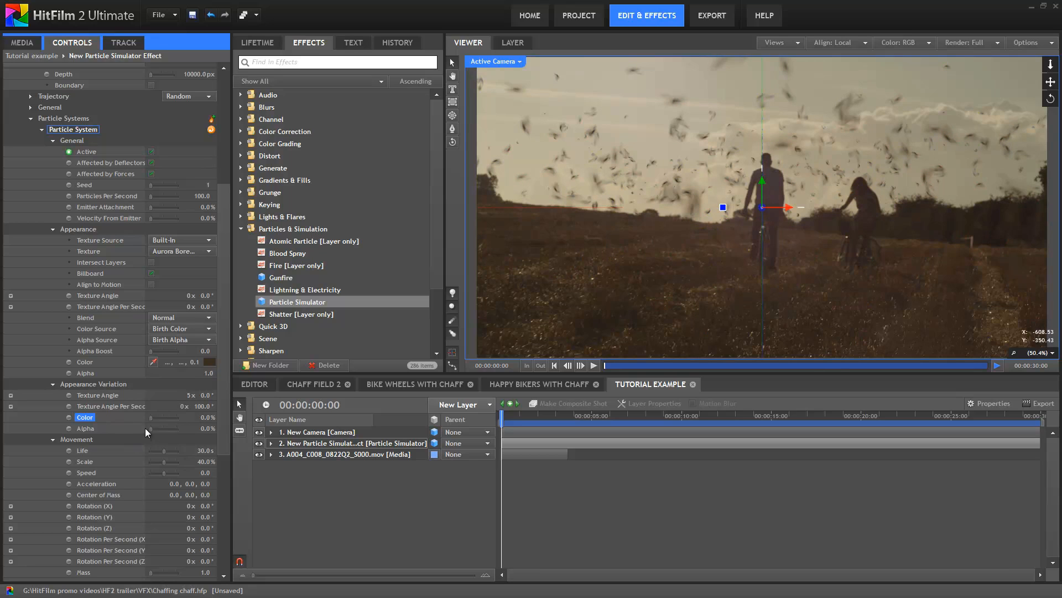
# Step: Set the particle system's lifetime Color type to Random
pyautogui.click(271, 46)
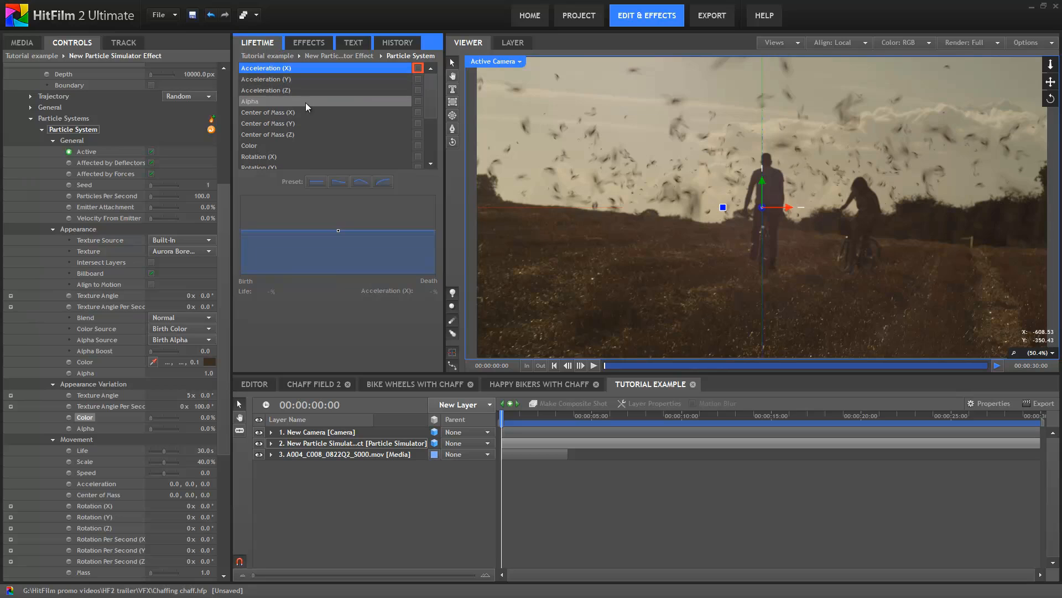
pyautogui.click(277, 145)
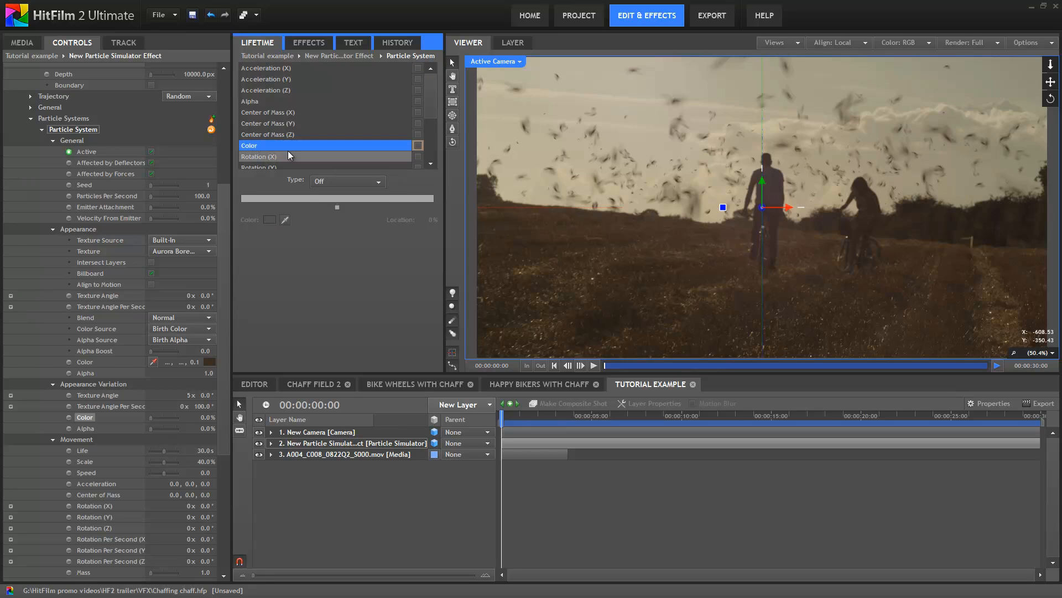
pyautogui.click(347, 182)
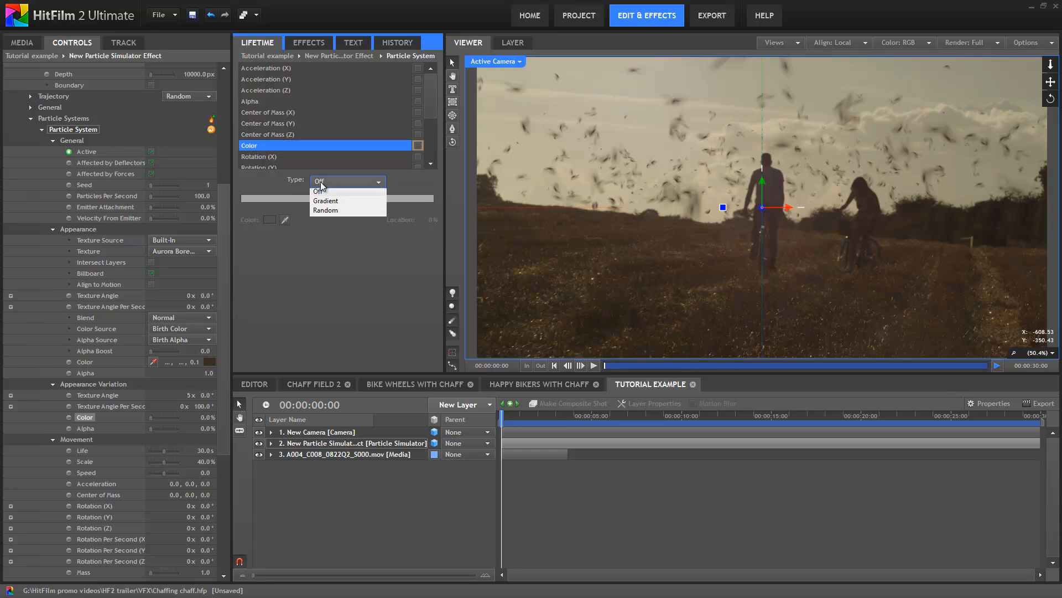
pyautogui.click(343, 214)
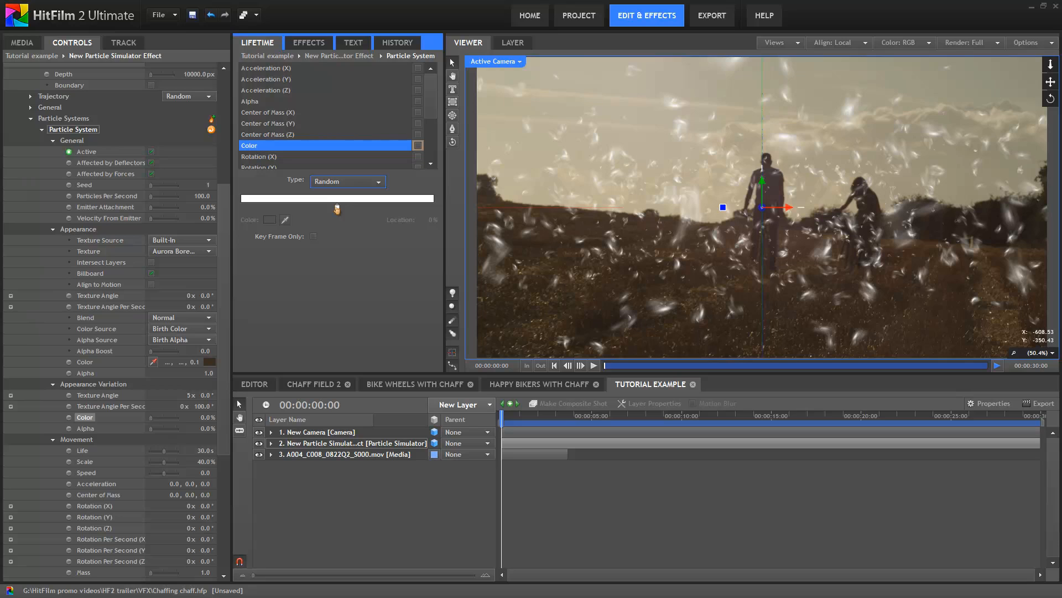
# Step: Give the lifetime Color gradient a golden tan start and a dark brown end at 100%, sampling the colors from the footage
pyautogui.moveTo(338, 212); pyautogui.dragTo(243, 214)
pyautogui.click(542, 336)
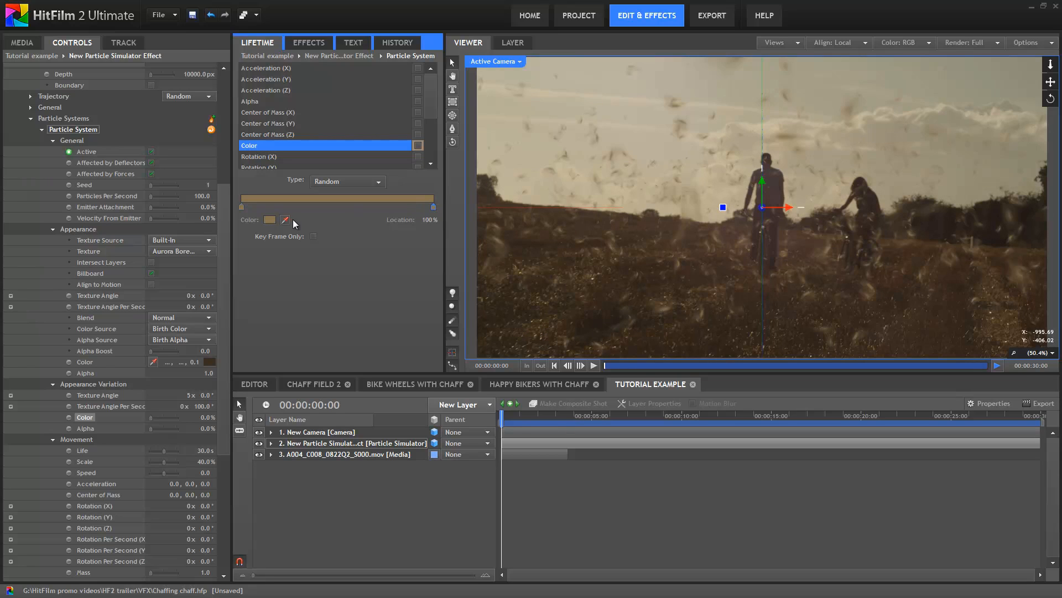
pyautogui.click(597, 317)
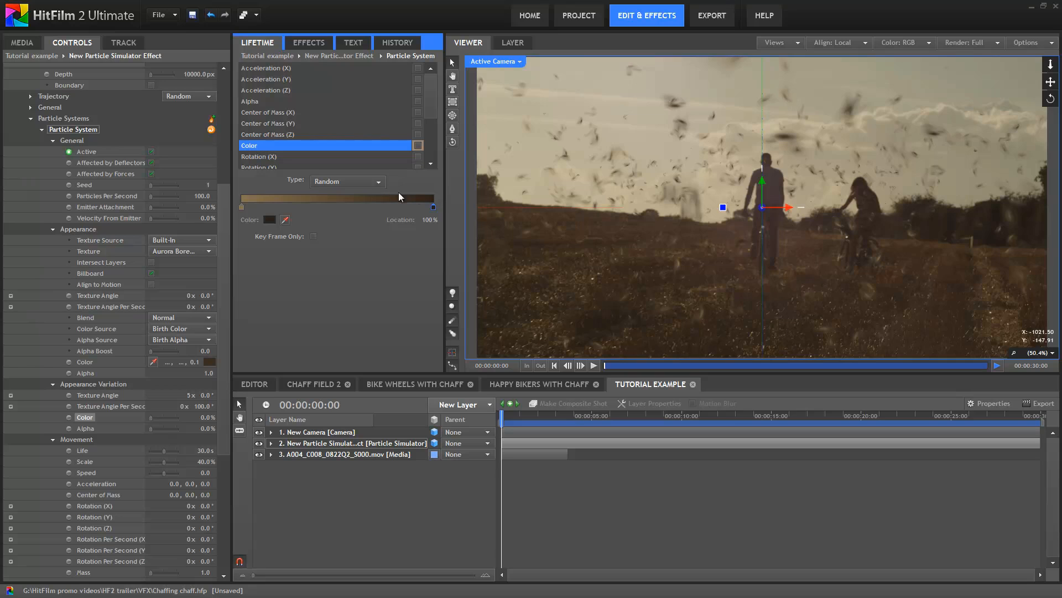
pyautogui.click(453, 352)
pyautogui.click(674, 526)
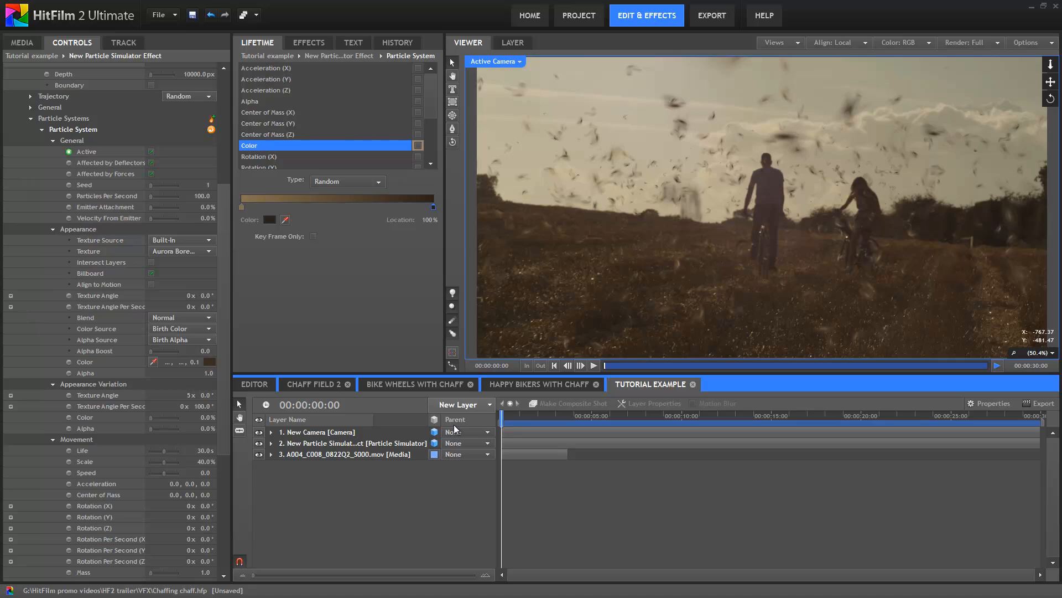
# Step: Open the finished Chaff Field 2 composite shot and play it back several times to examine the chaff over the cyclists
pyautogui.click(315, 384)
pyautogui.click(594, 365)
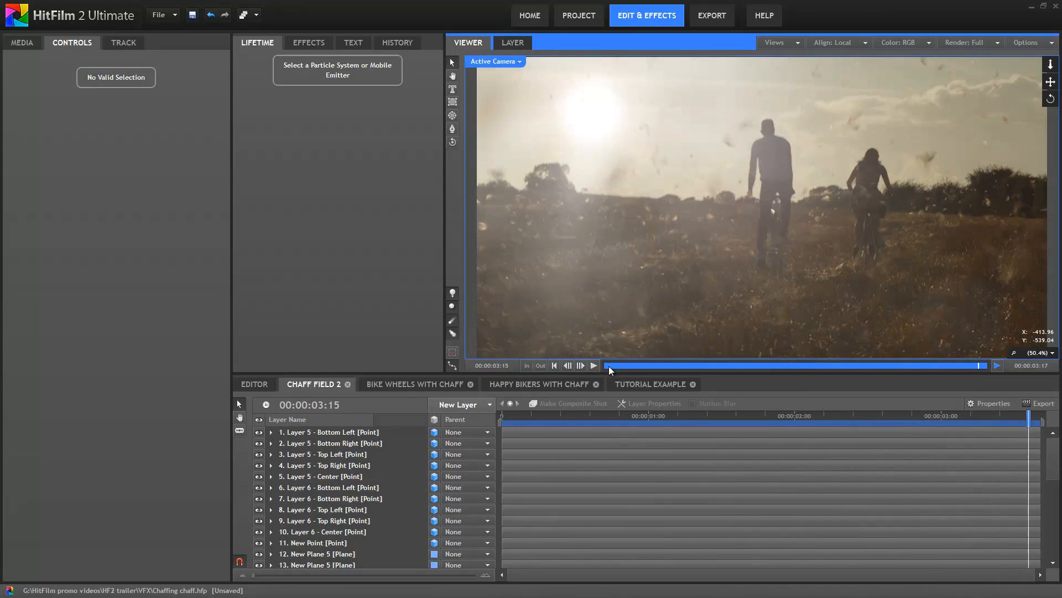
pyautogui.click(595, 365)
pyautogui.click(596, 363)
pyautogui.click(595, 365)
pyautogui.click(596, 364)
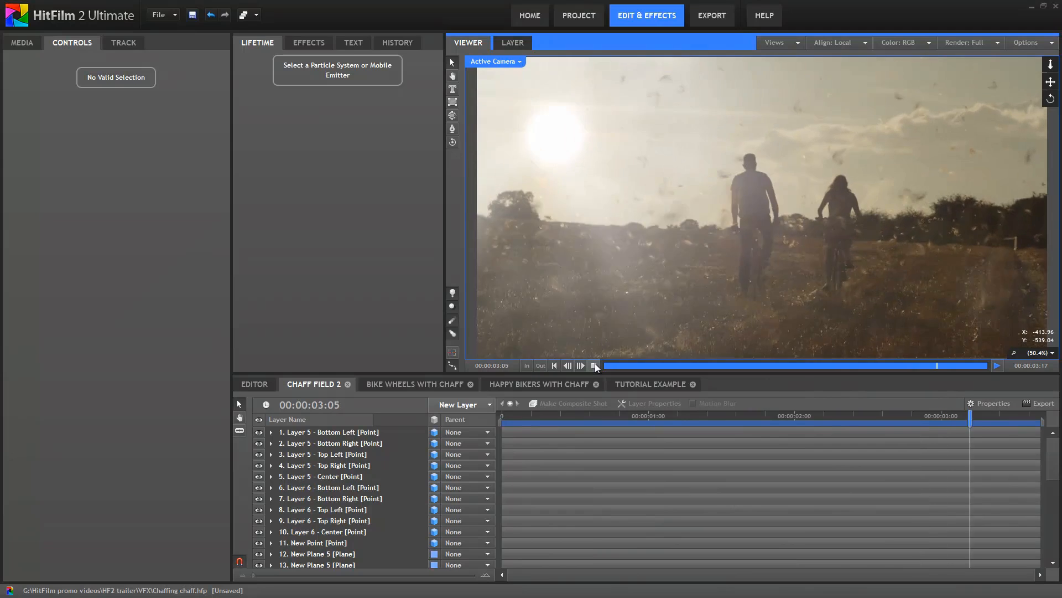
pyautogui.click(596, 364)
pyautogui.click(596, 366)
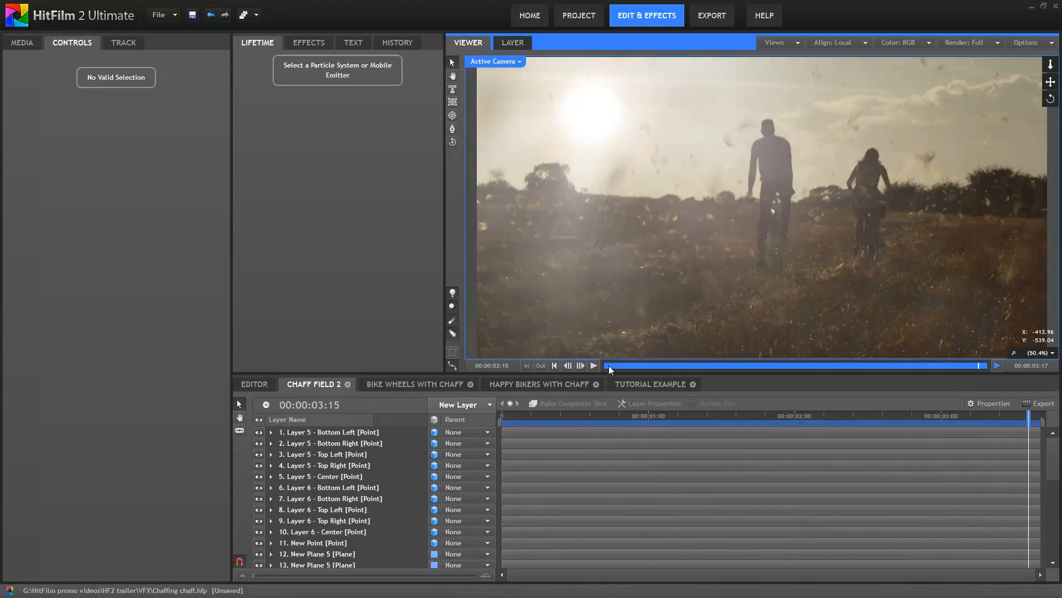
pyautogui.click(594, 365)
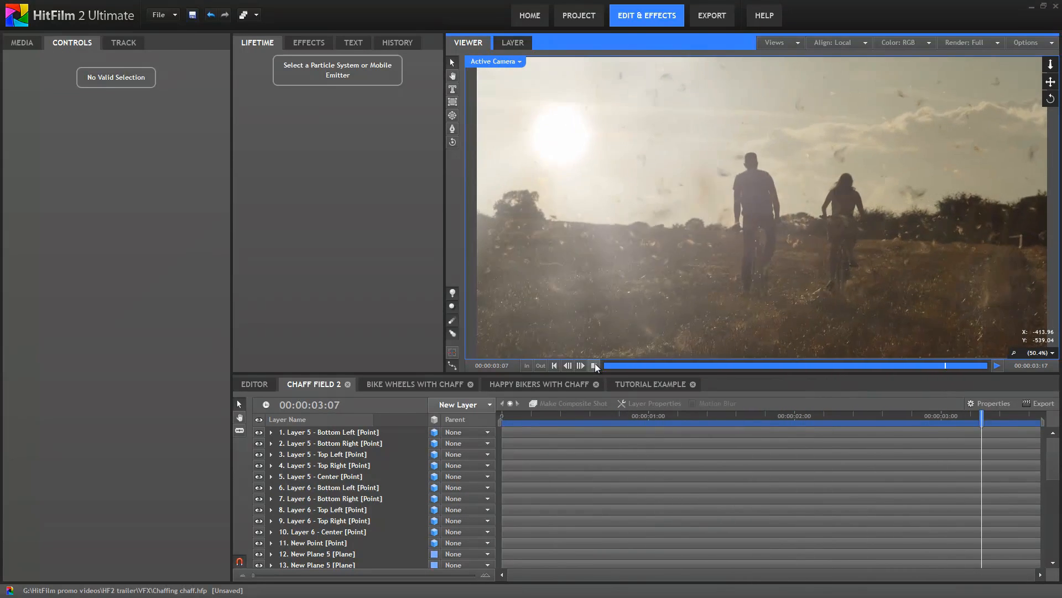
pyautogui.click(595, 364)
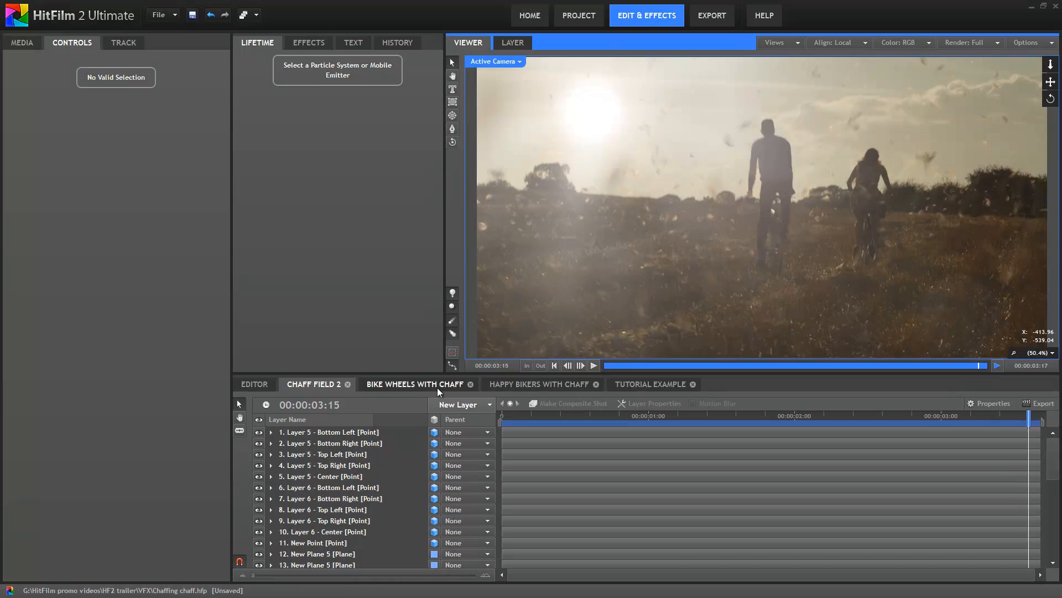
# Step: Open the Bike wheels with chaff shot, scrub through it, and inspect its particle field and camera in Perspective view
pyautogui.click(401, 383)
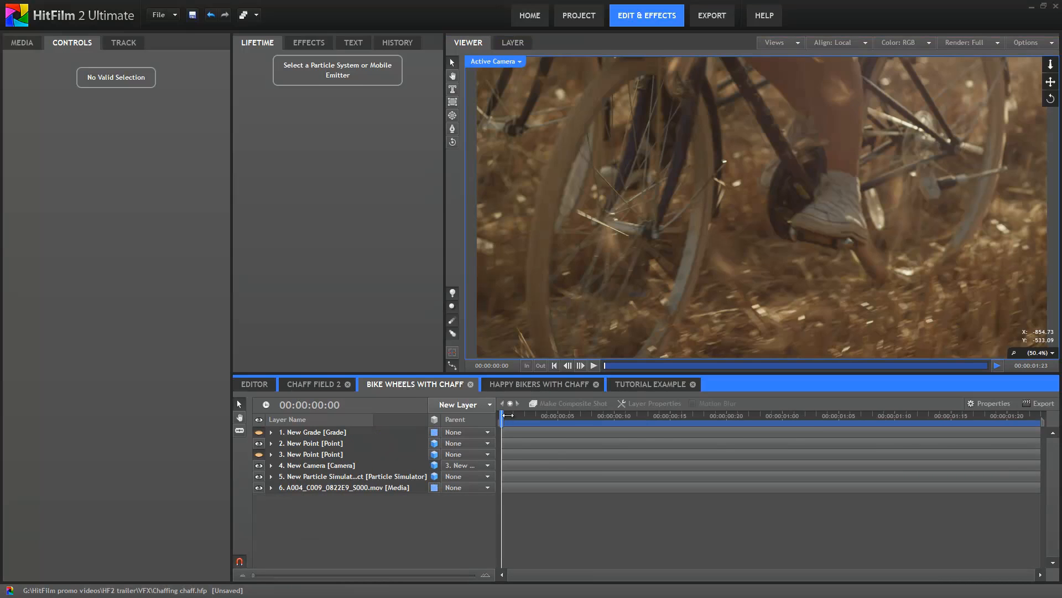
pyautogui.moveTo(529, 418); pyautogui.dragTo(386, 410)
pyautogui.click(520, 62)
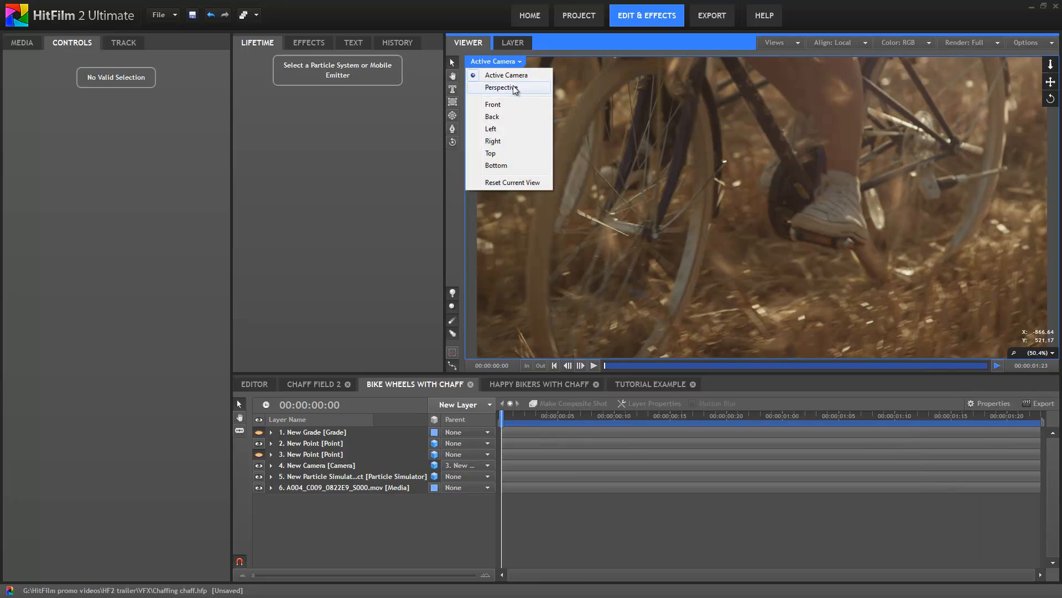
pyautogui.click(495, 89)
pyautogui.moveTo(759, 208); pyautogui.dragTo(1015, 163)
pyautogui.moveTo(506, 414)
pyautogui.mouseDown()
pyautogui.moveTo(1018, 414)
pyautogui.moveTo(503, 415)
pyautogui.mouseUp()
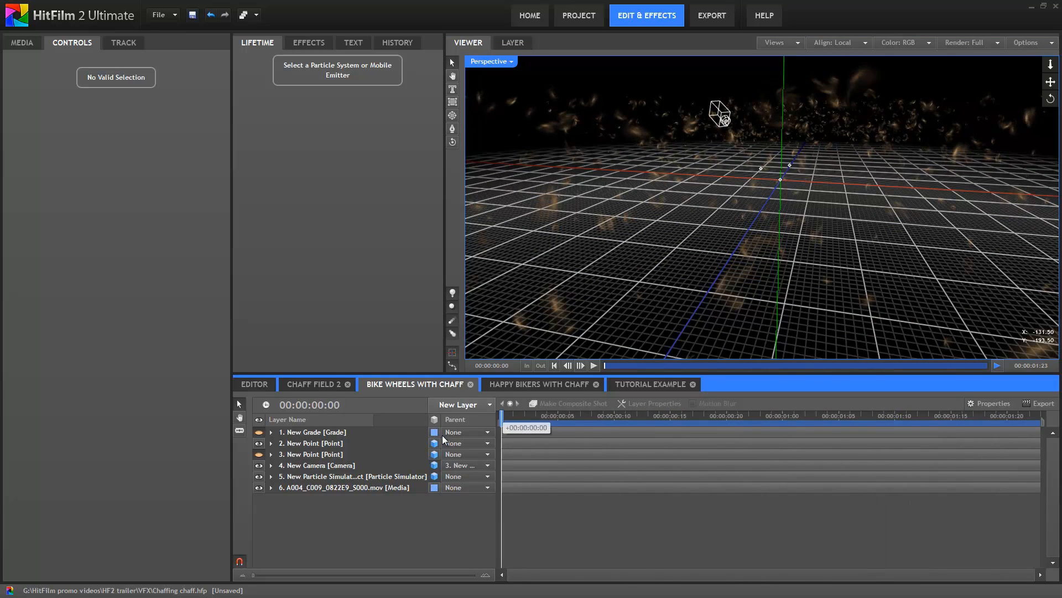
# Step: Open the Happy bikers with chaff shot and scrub through its footage, returning to the first frame
pyautogui.click(519, 385)
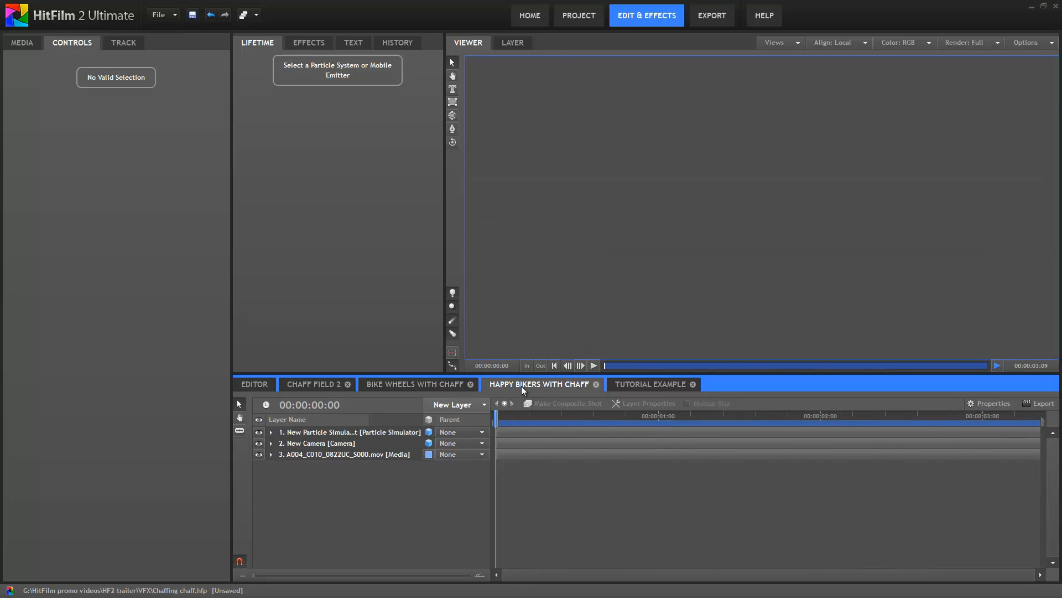
pyautogui.click(503, 416)
pyautogui.moveTo(514, 416); pyautogui.dragTo(1020, 417)
pyautogui.moveTo(887, 412); pyautogui.dragTo(495, 418)
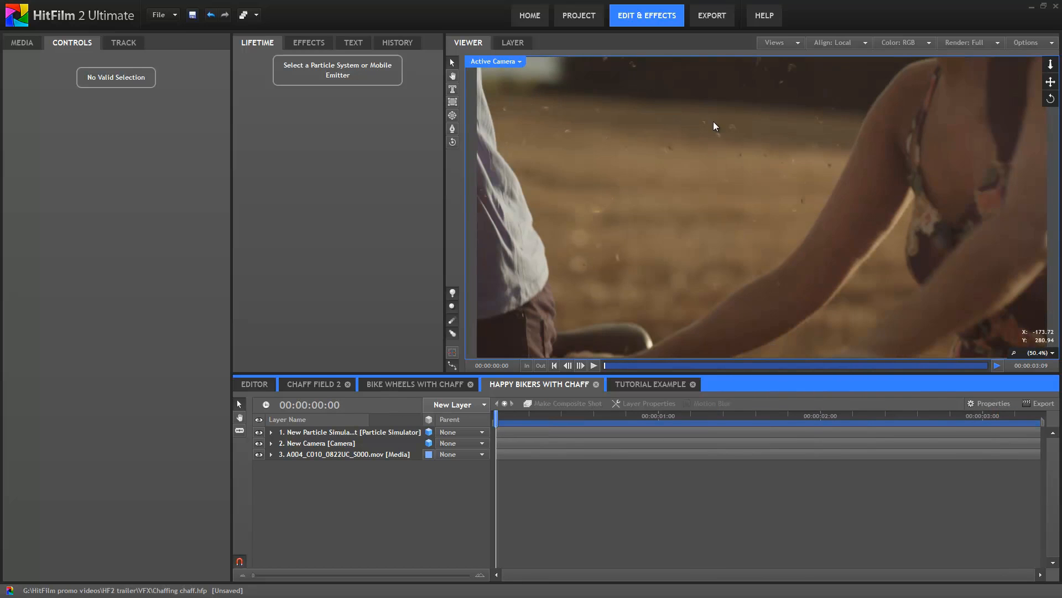
# Step: Inspect the Happy bikers particle field and camera movement in Perspective view by scrubbing the timeline, ending on the first frame
pyautogui.click(516, 86)
pyautogui.click(520, 61)
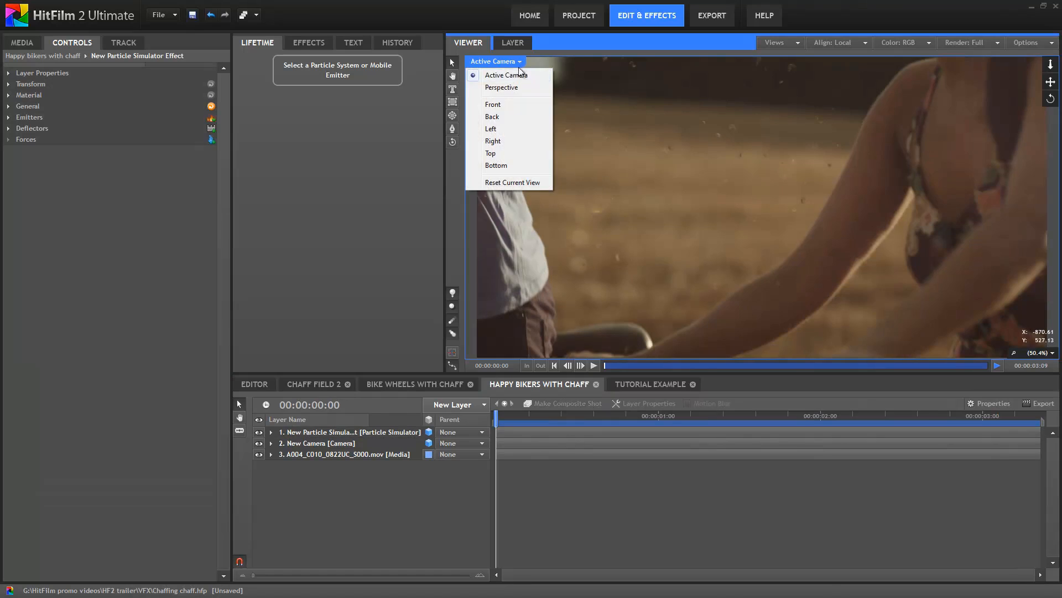
pyautogui.click(501, 87)
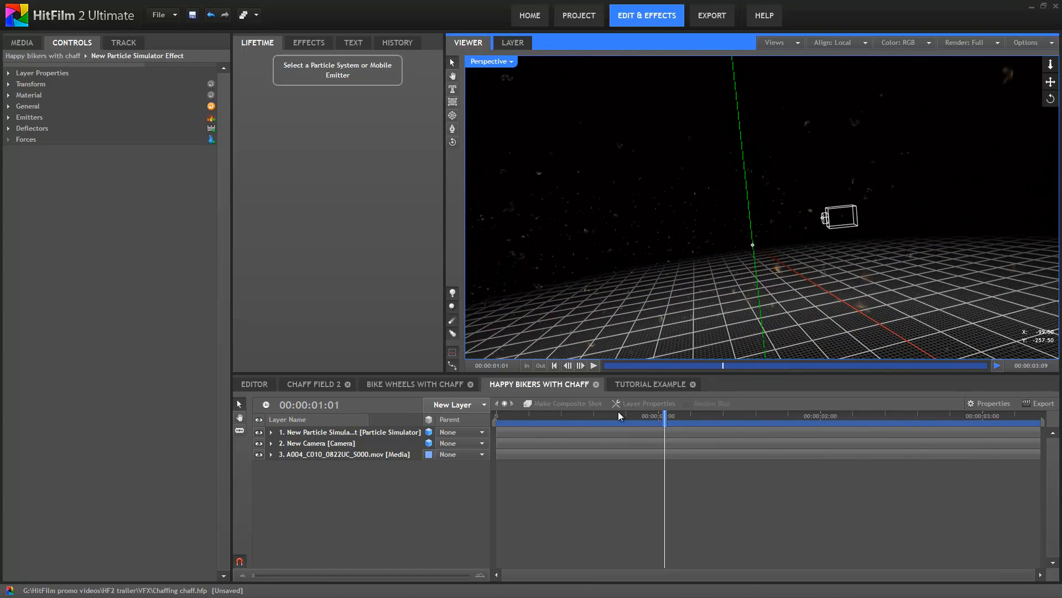
pyautogui.moveTo(504, 417); pyautogui.dragTo(429, 421)
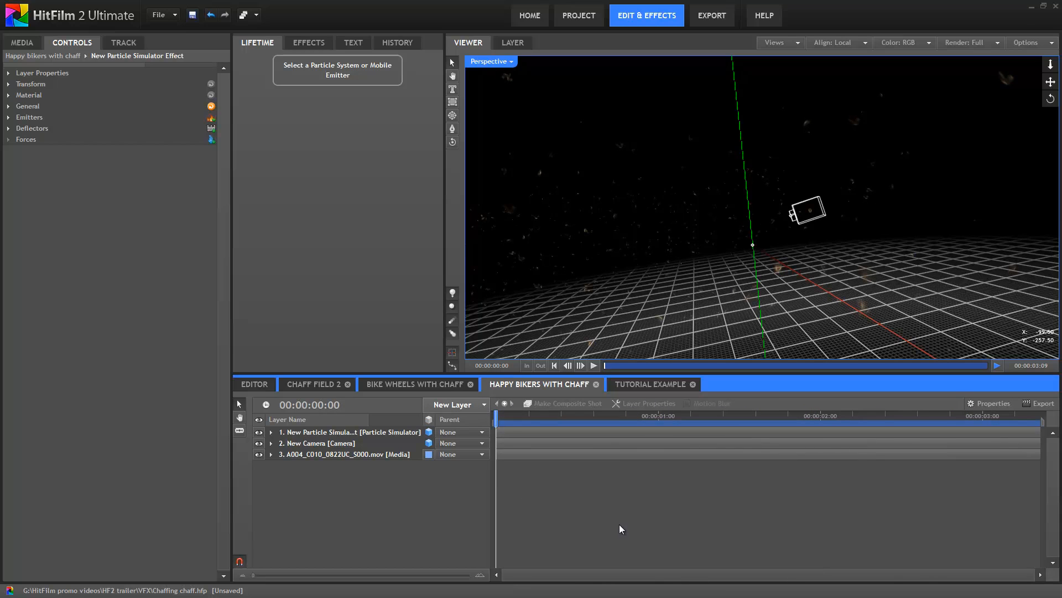